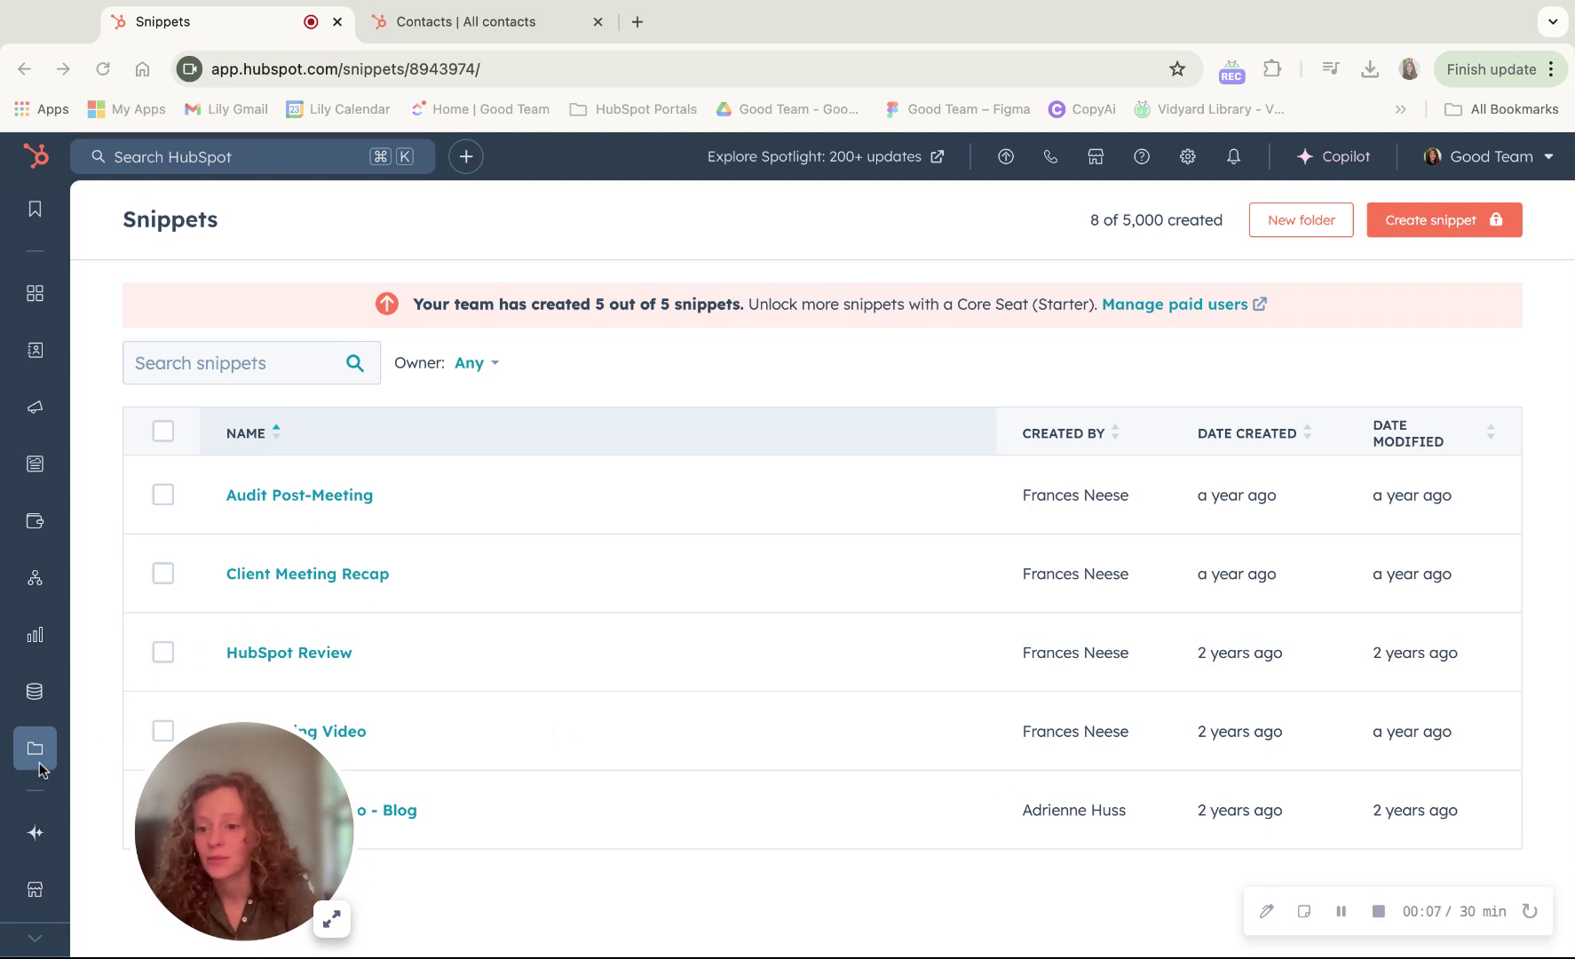
Go to the Client Meeting Recap entry in the Snippets library to edit it.
mouse_move(77, 752)
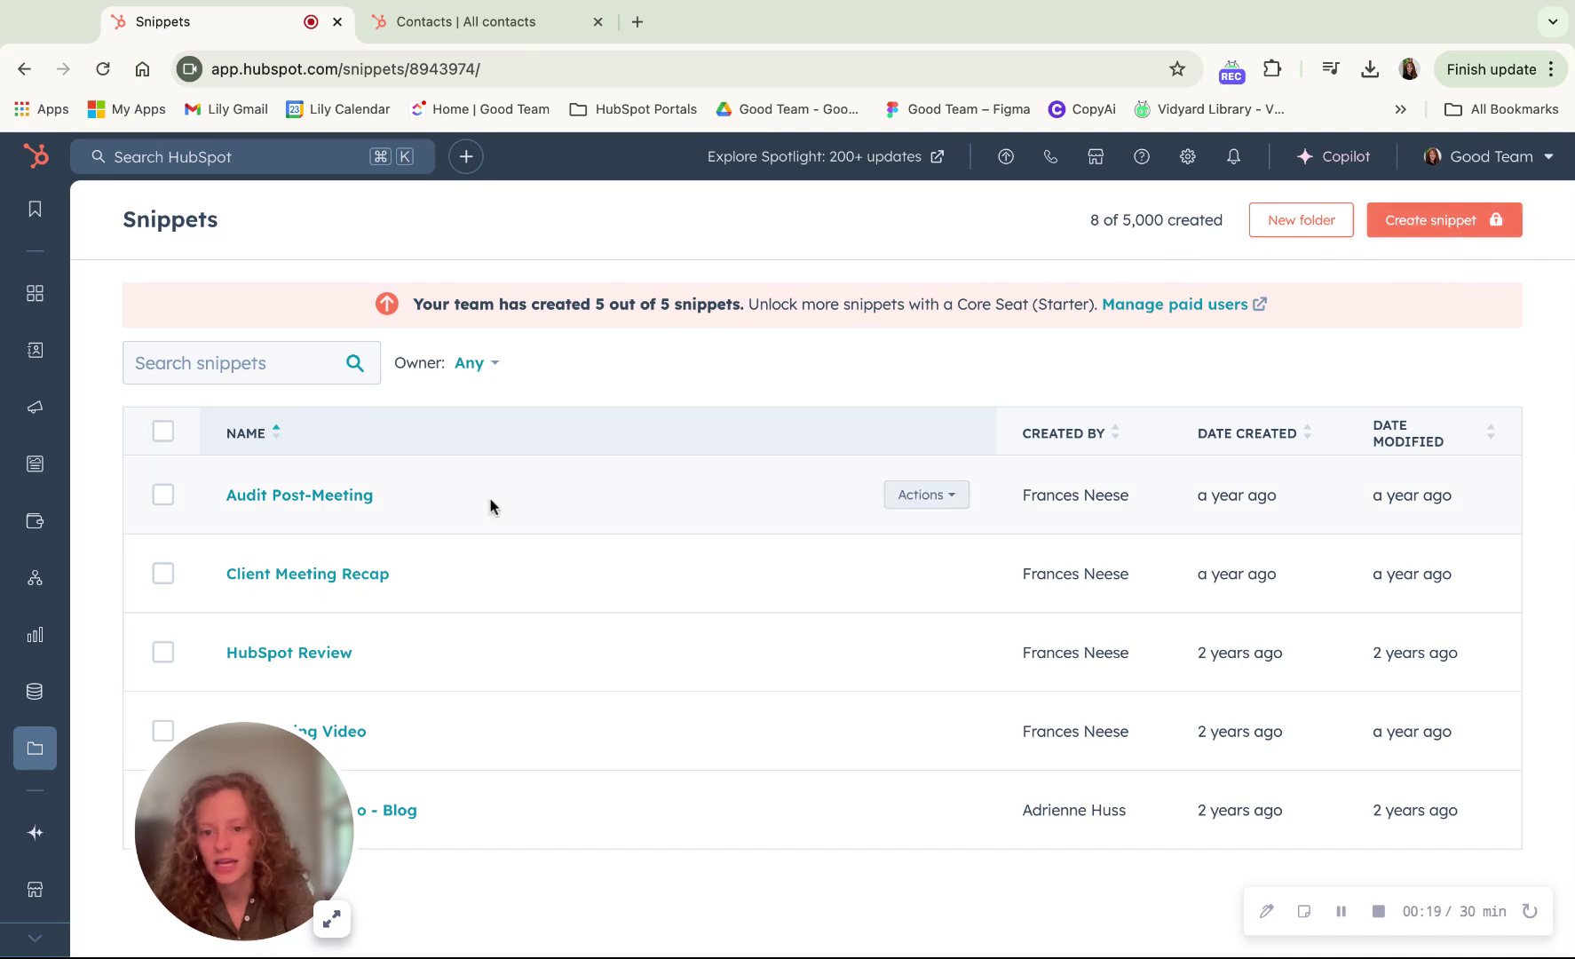
click(281, 579)
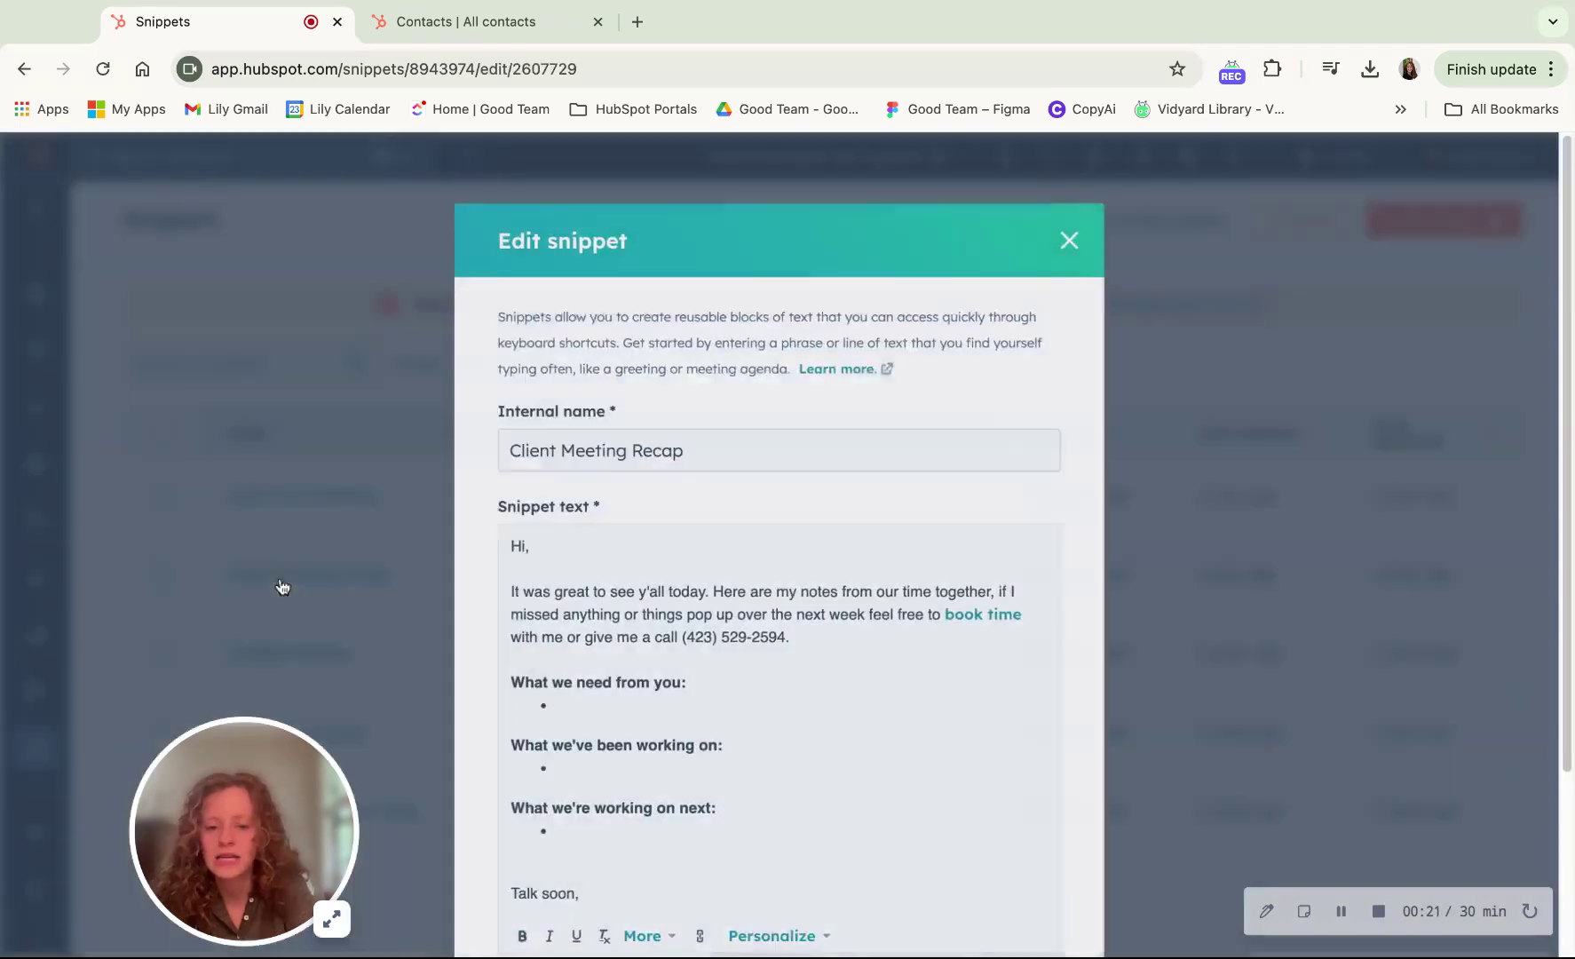
scroll(761, 373, down, 2)
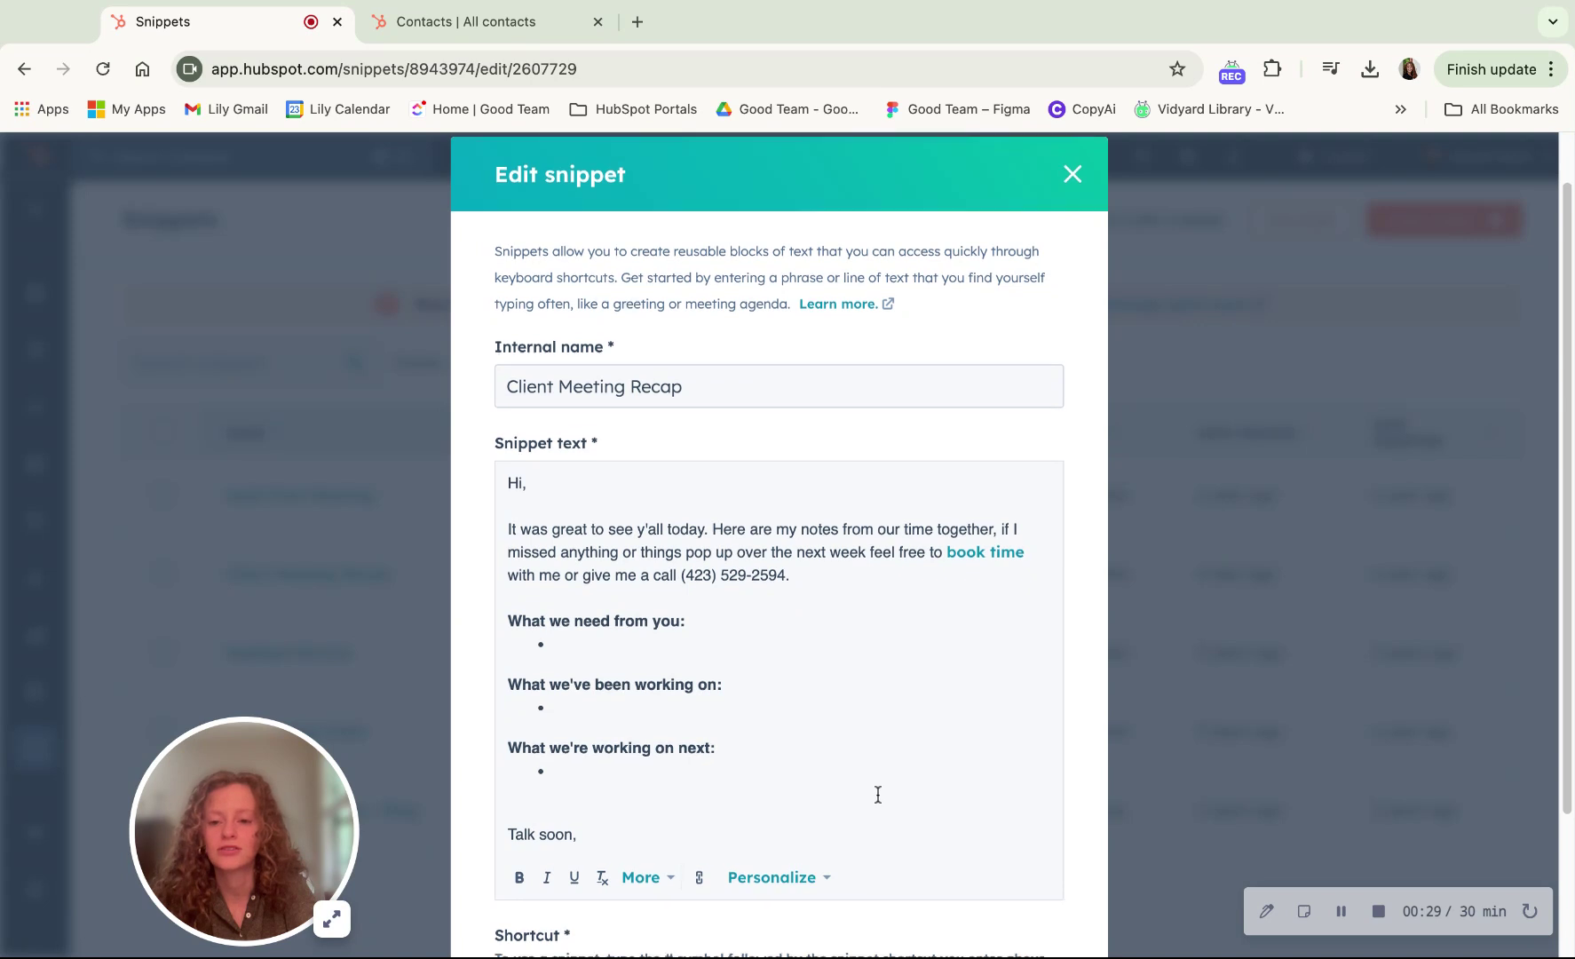
scroll(878, 794, down, 3)
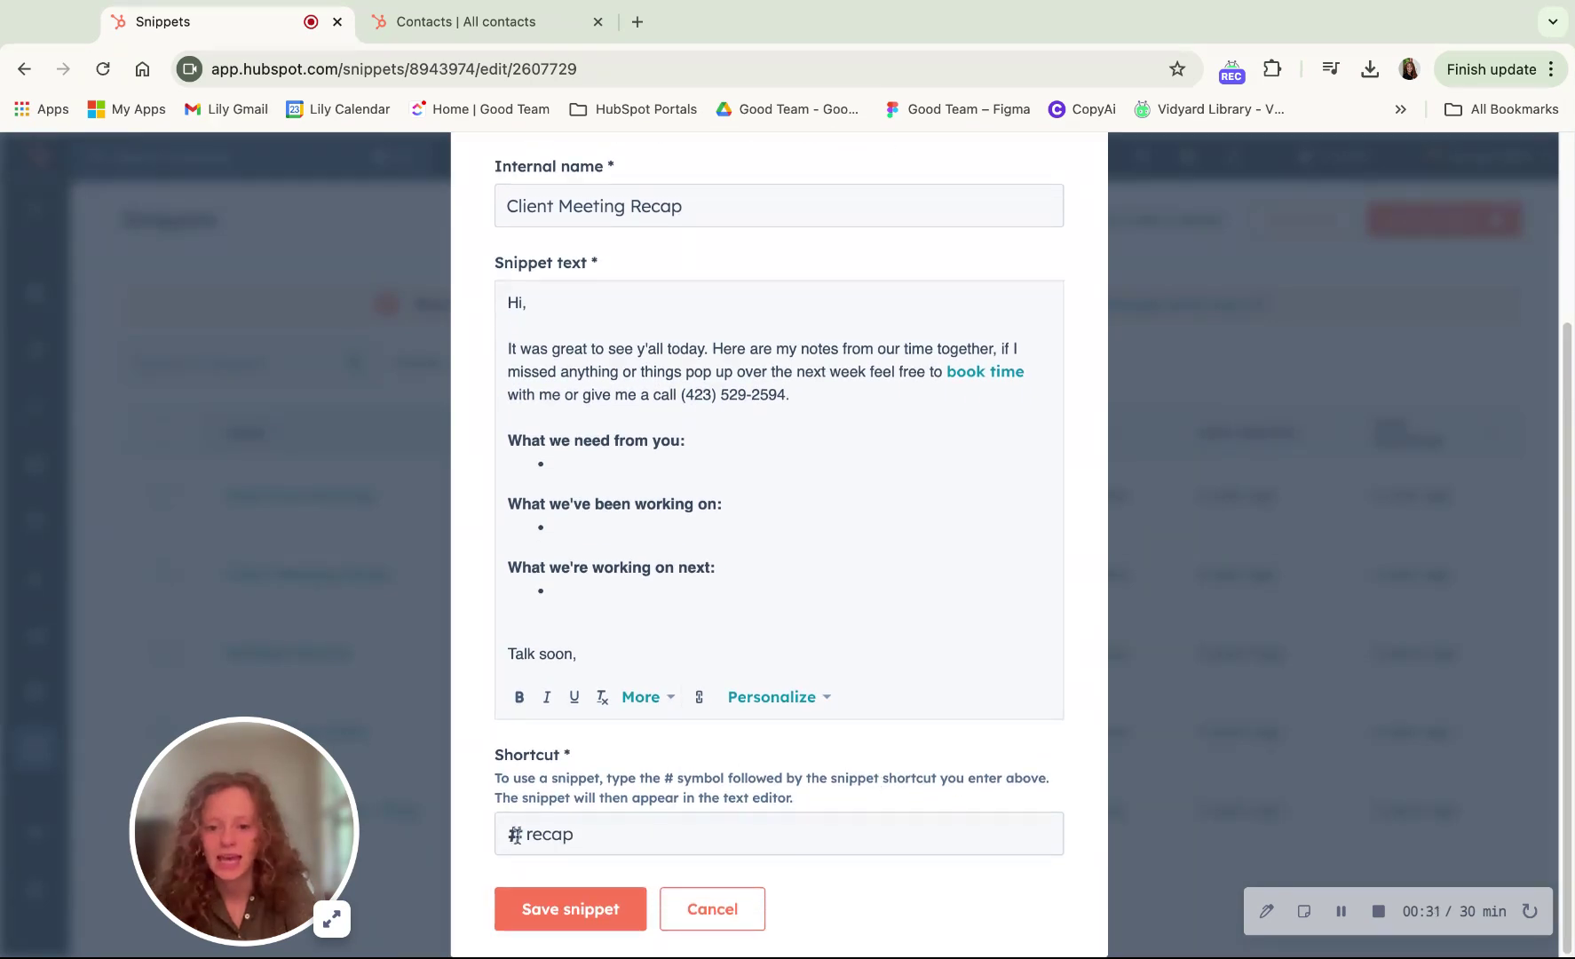
scroll(668, 801, up, 1)
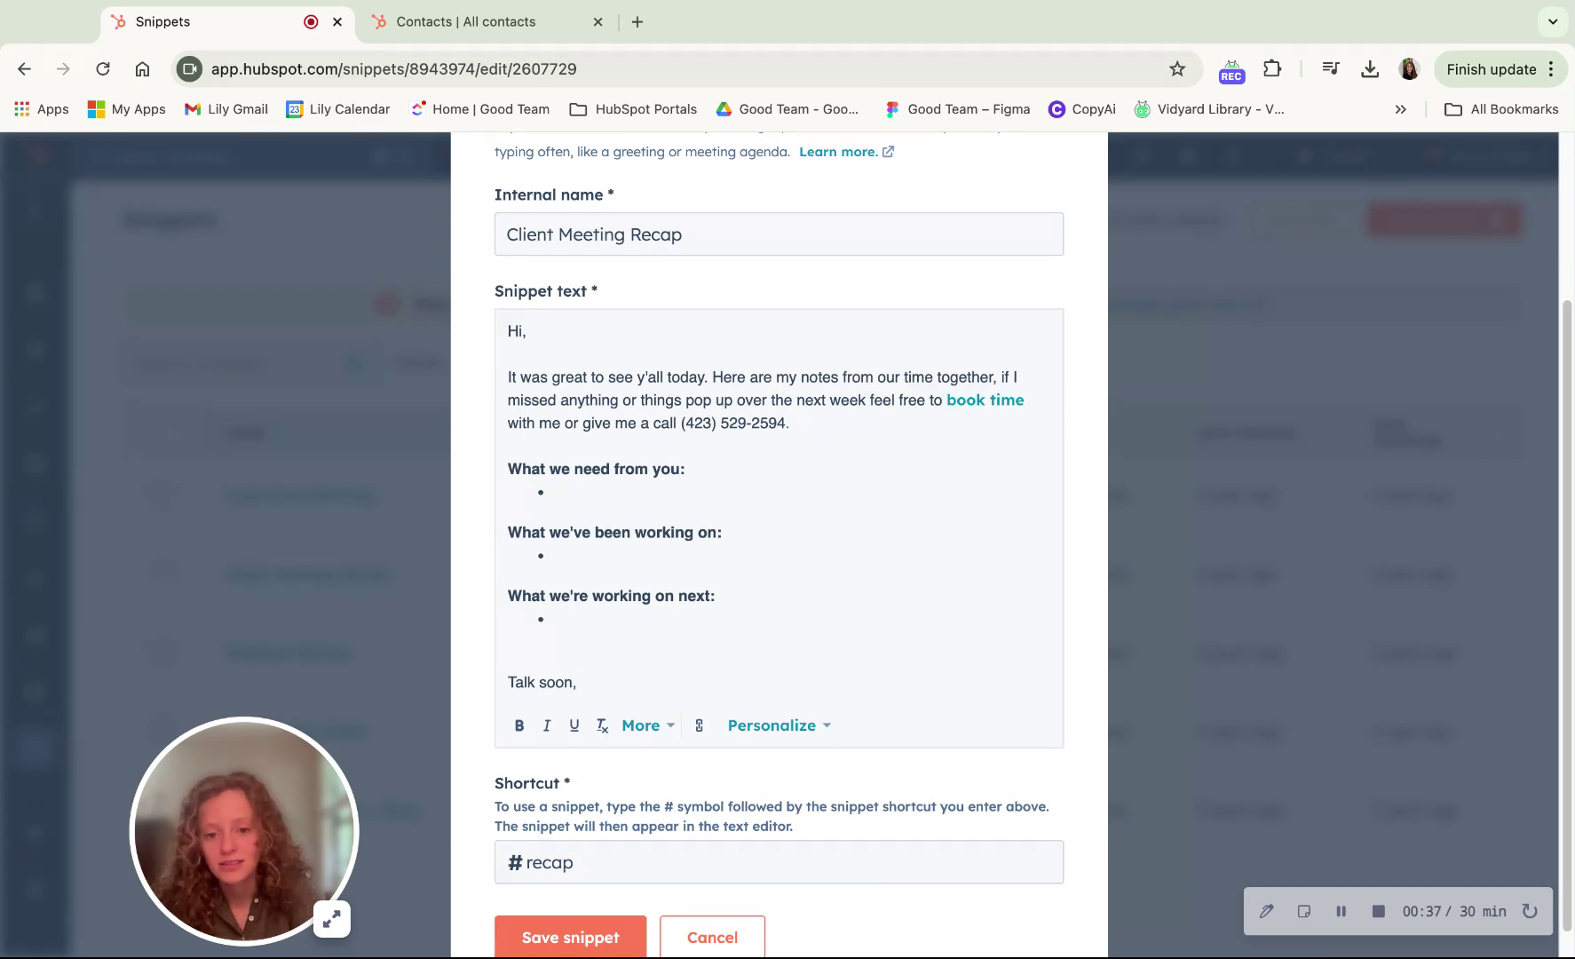
scroll(779, 532, down, 1)
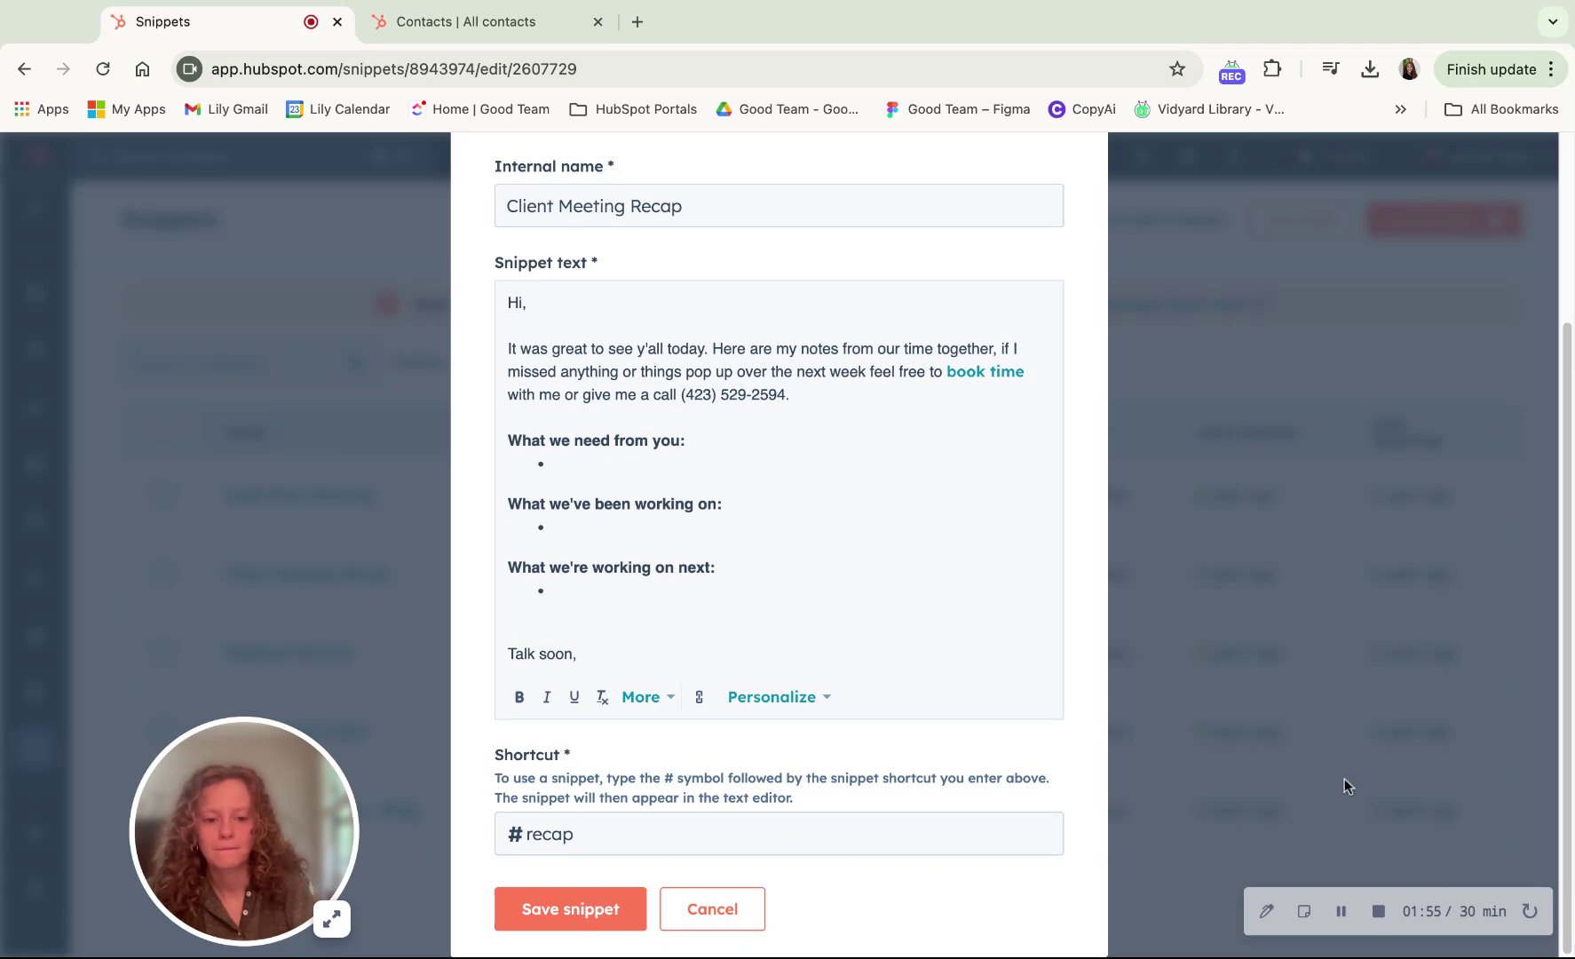
Save the Client Meeting Recap snippet unchanged, keeping its #recap shortcut.
scroll(694, 513, up, 1)
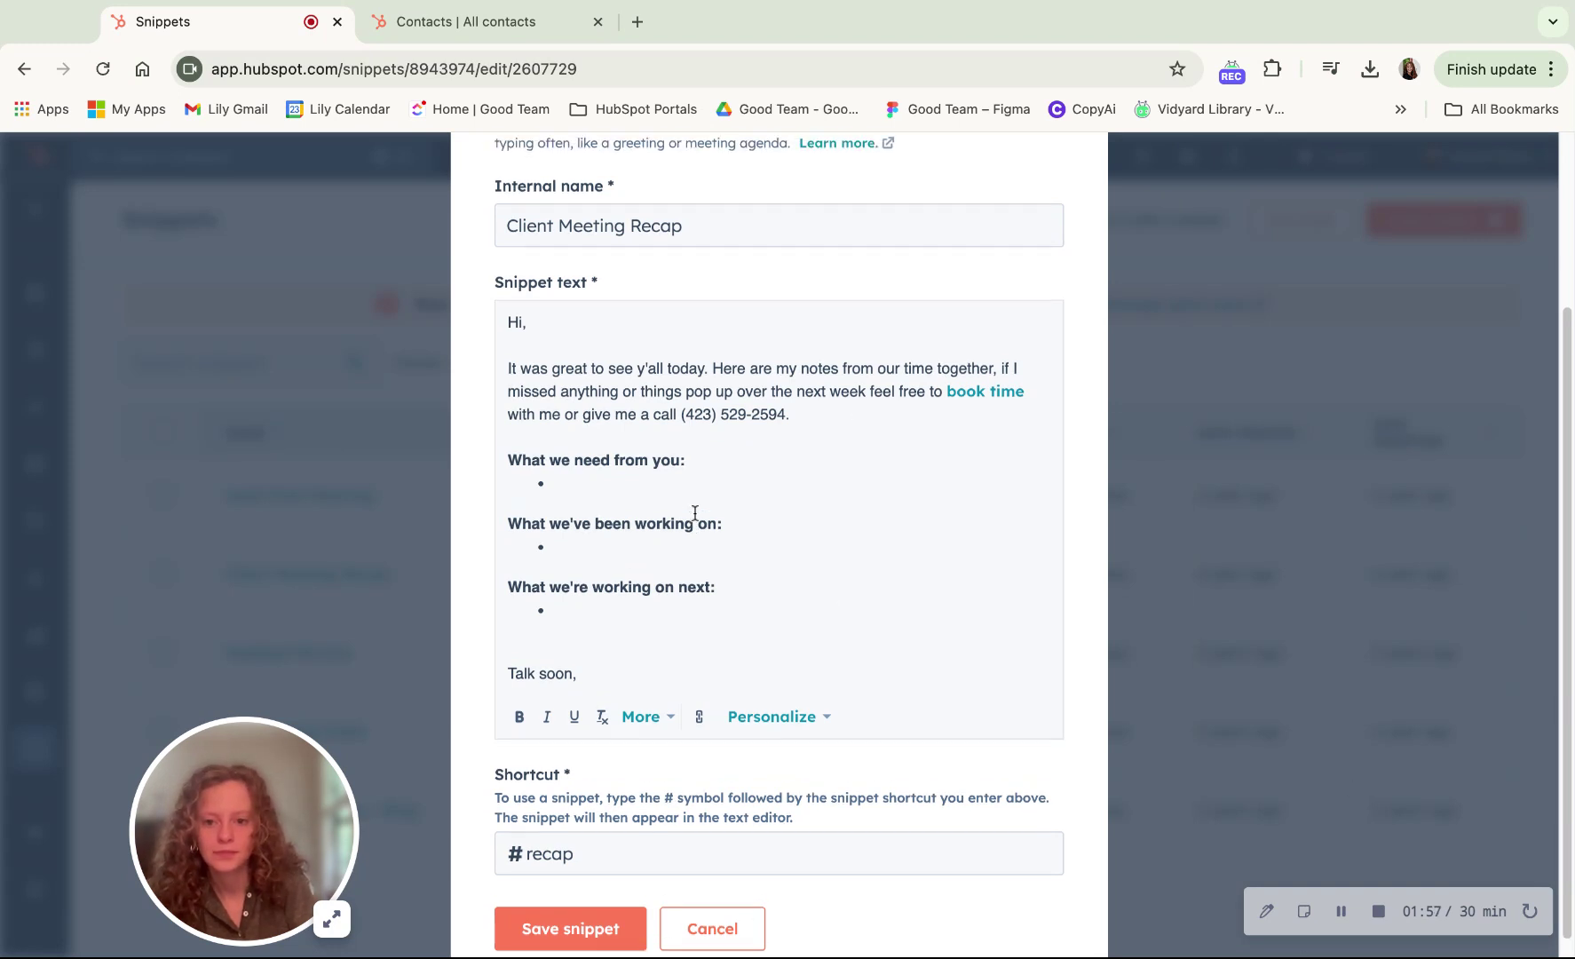
scroll(928, 497, up, 3)
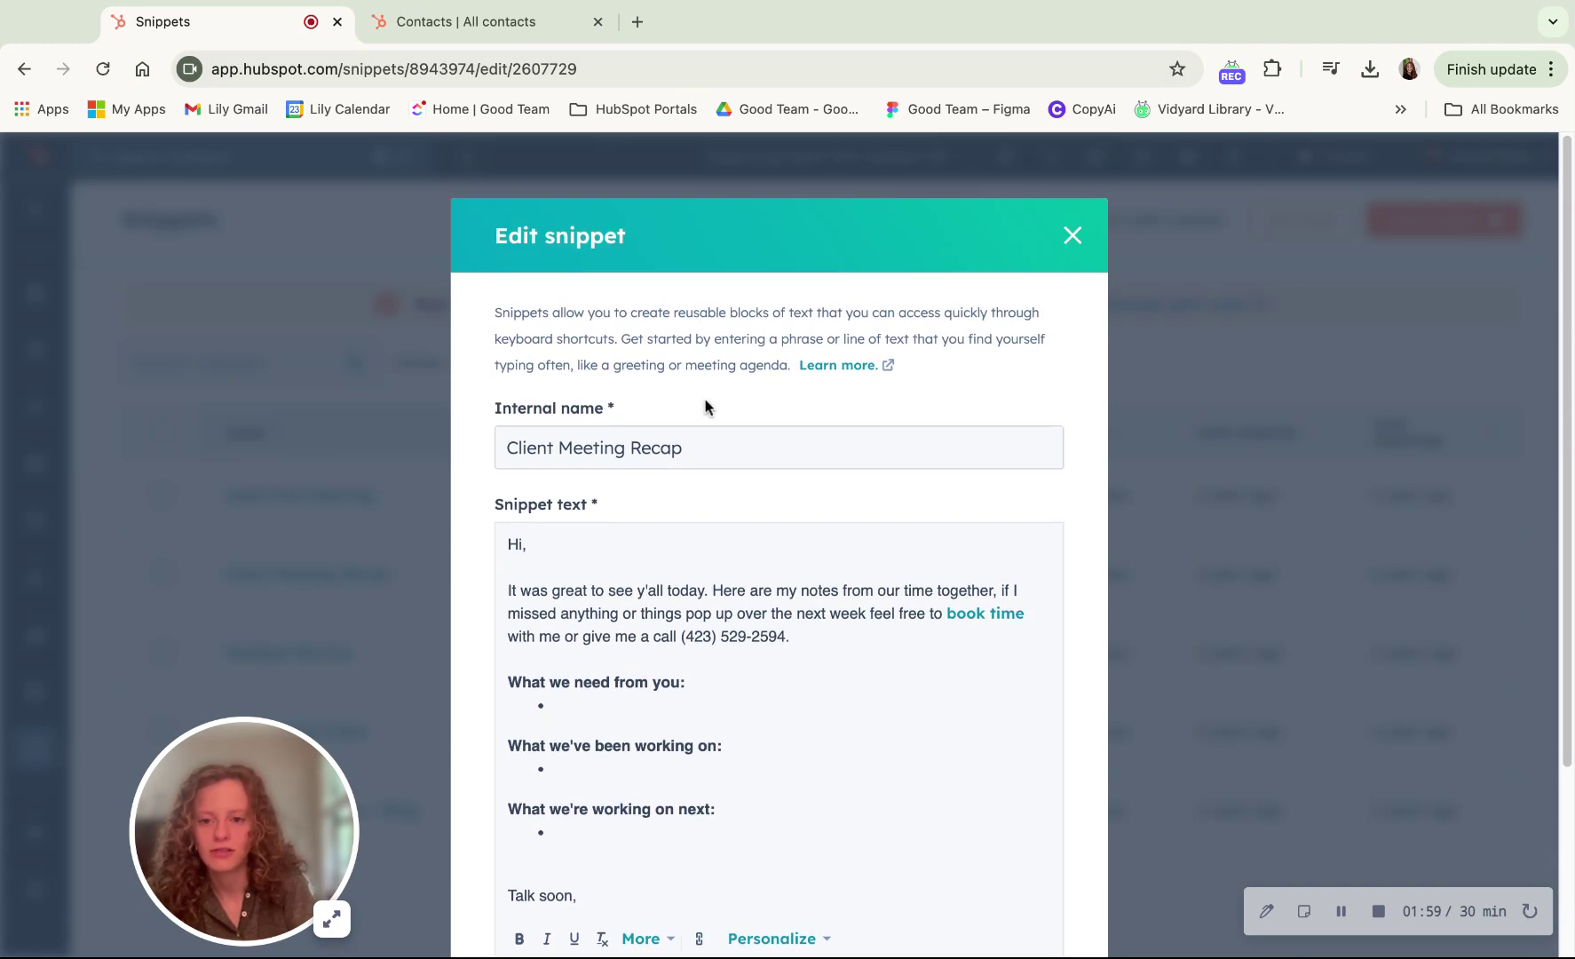
scroll(752, 707, down, 4)
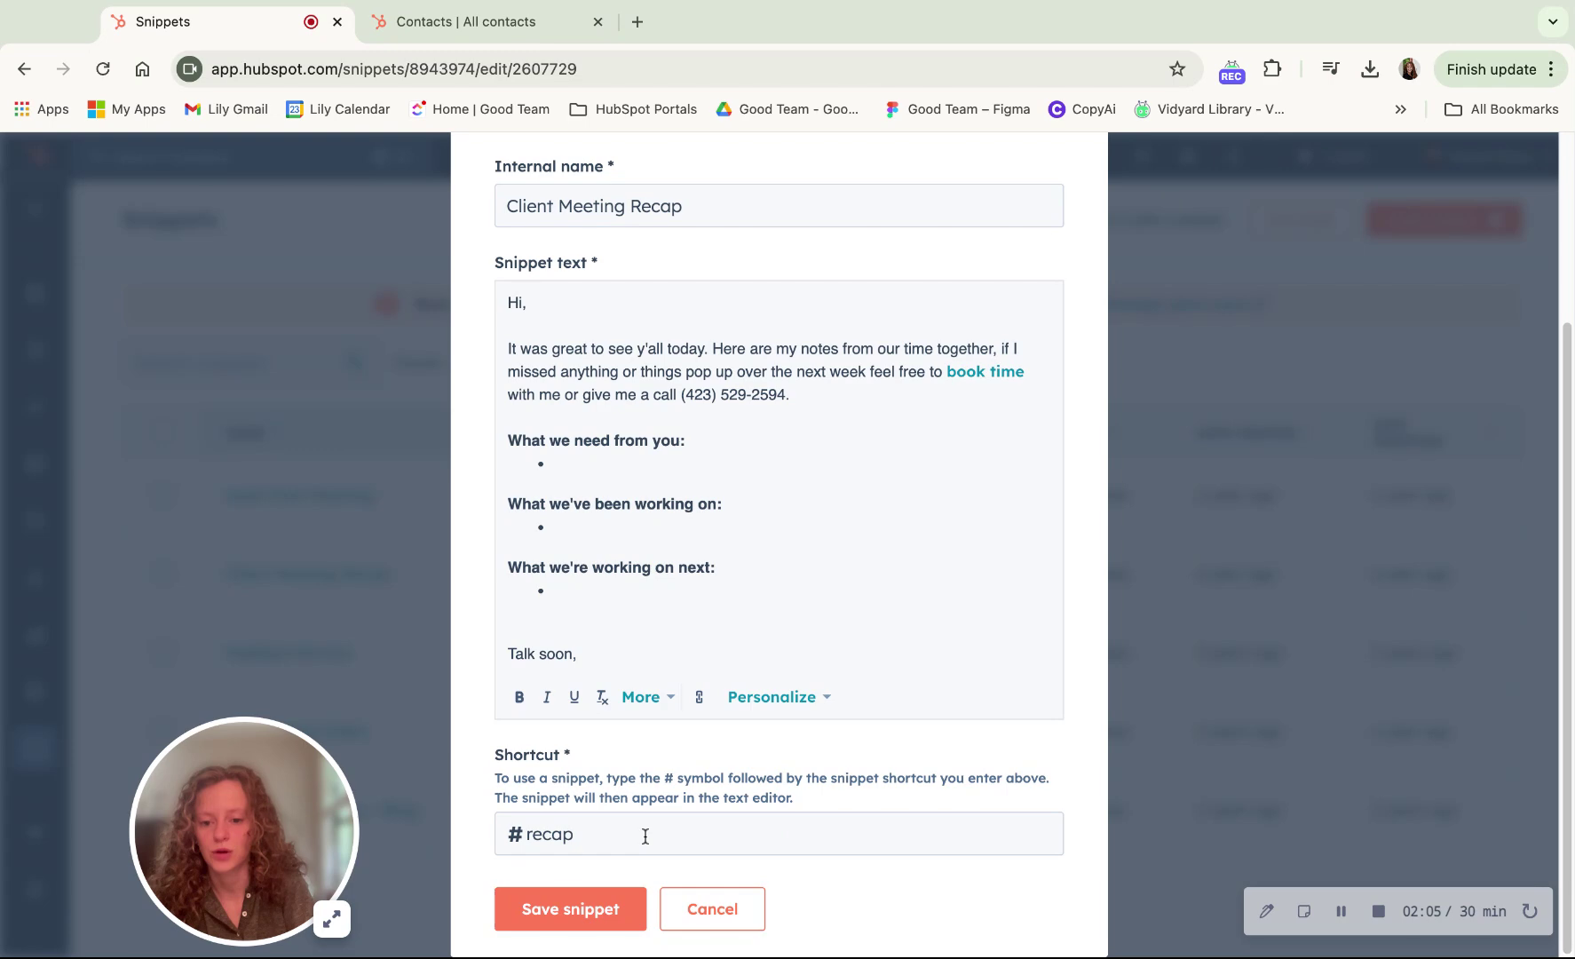
click(634, 892)
scroll(1122, 255, up, 5)
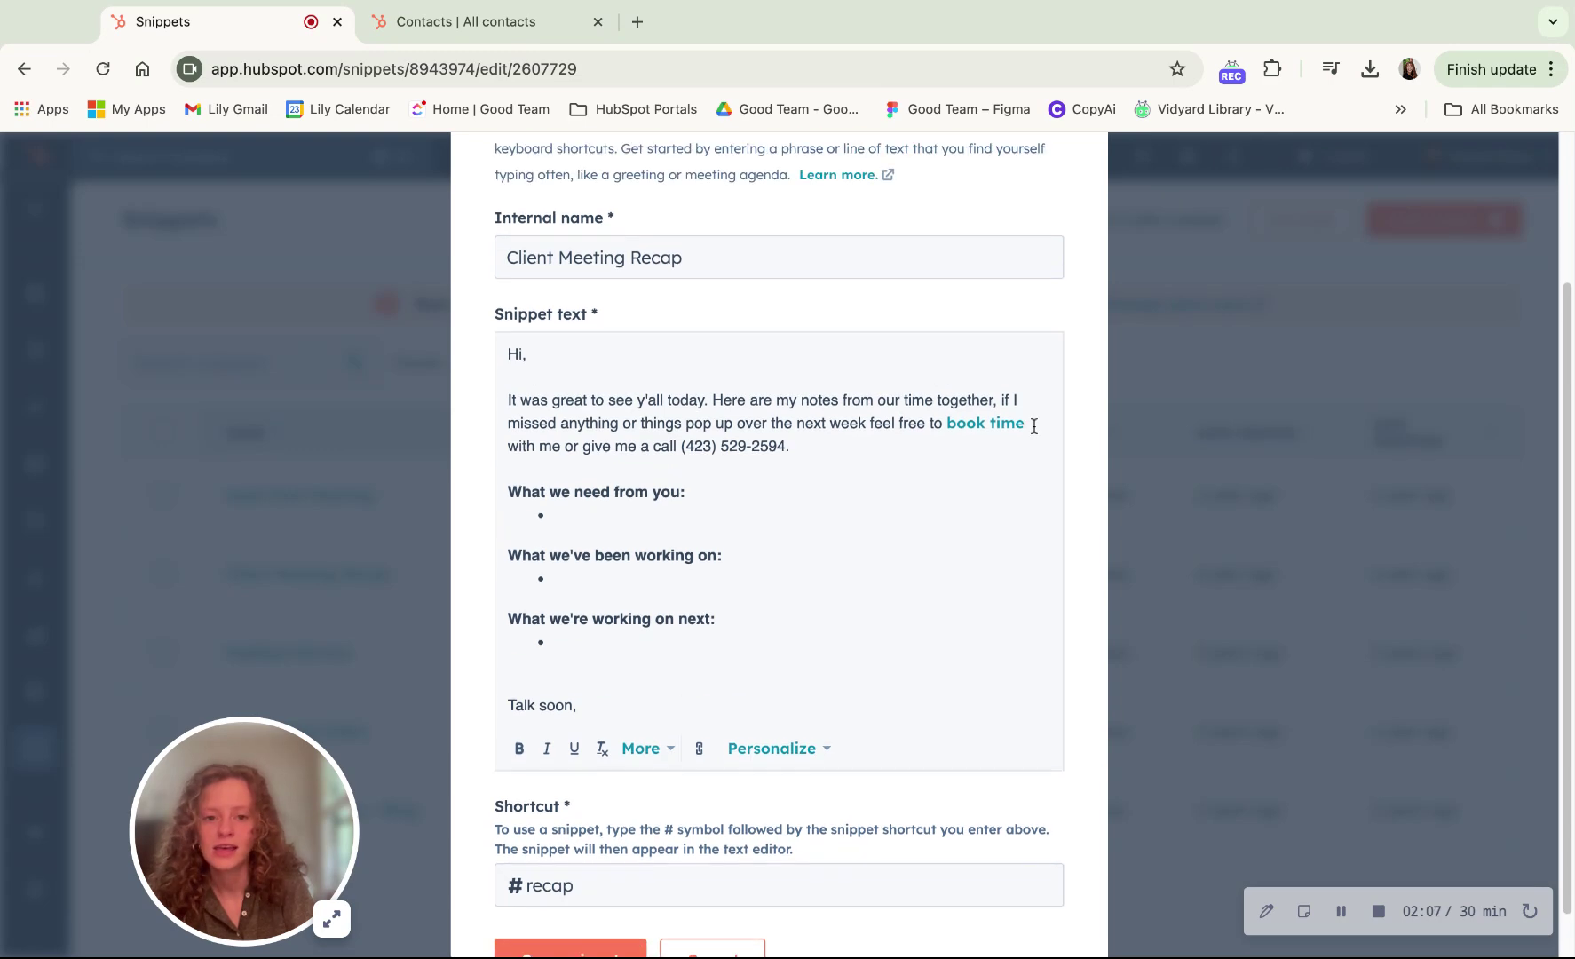
Close the snippet editor and open the test contact's record from the 'Test' contacts list.
click(1072, 206)
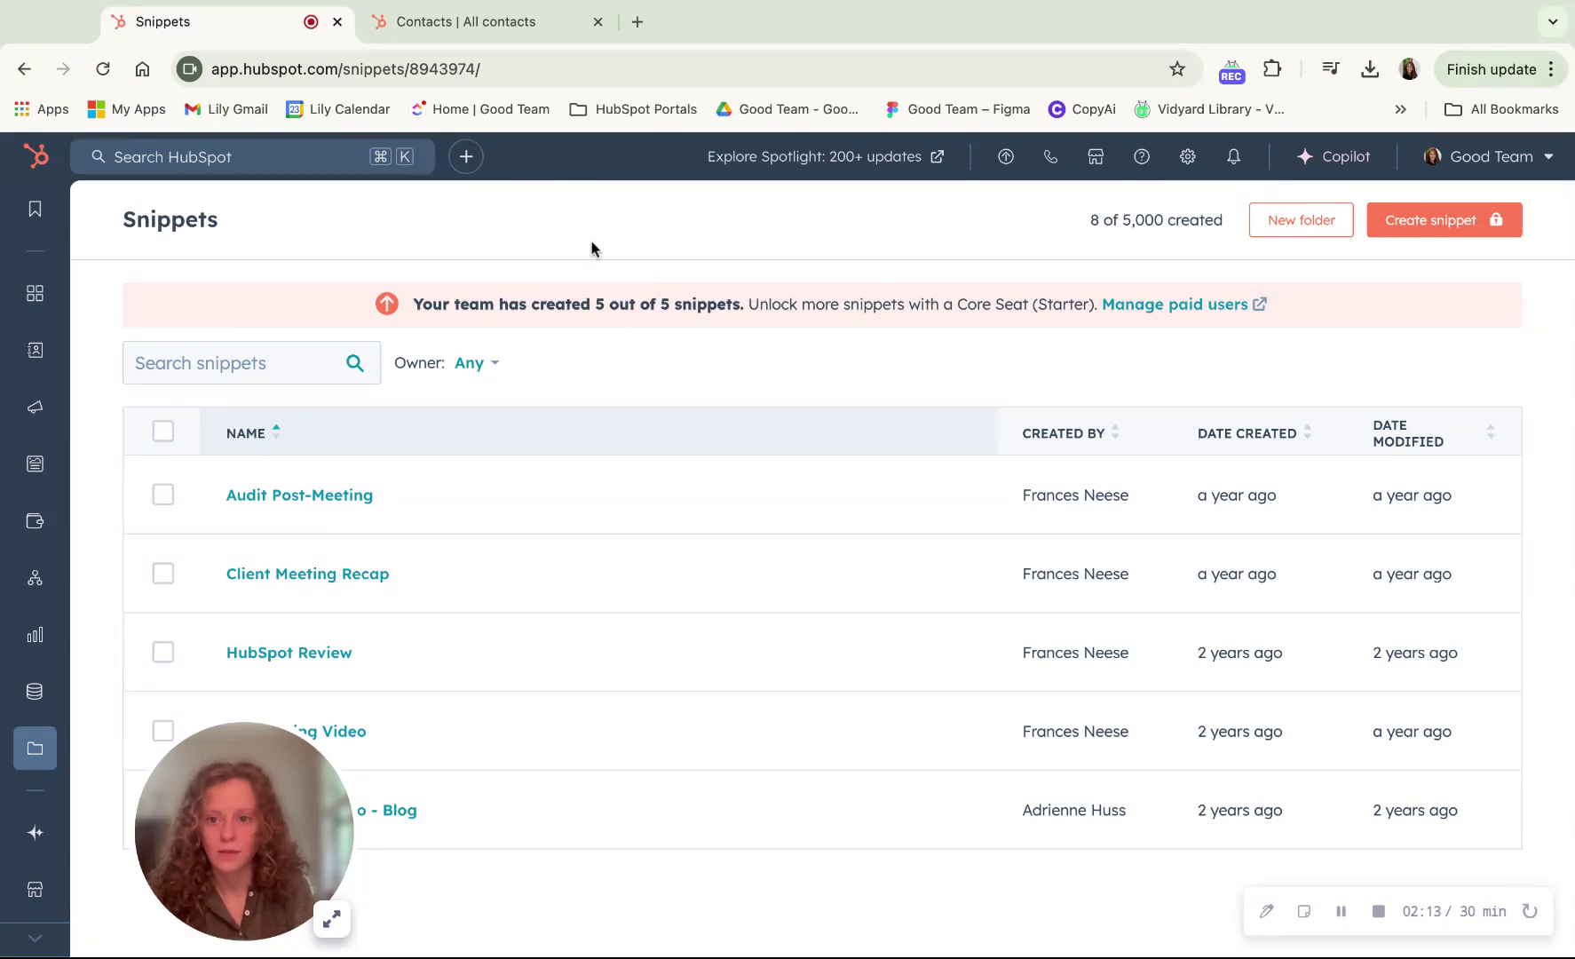
click(487, 14)
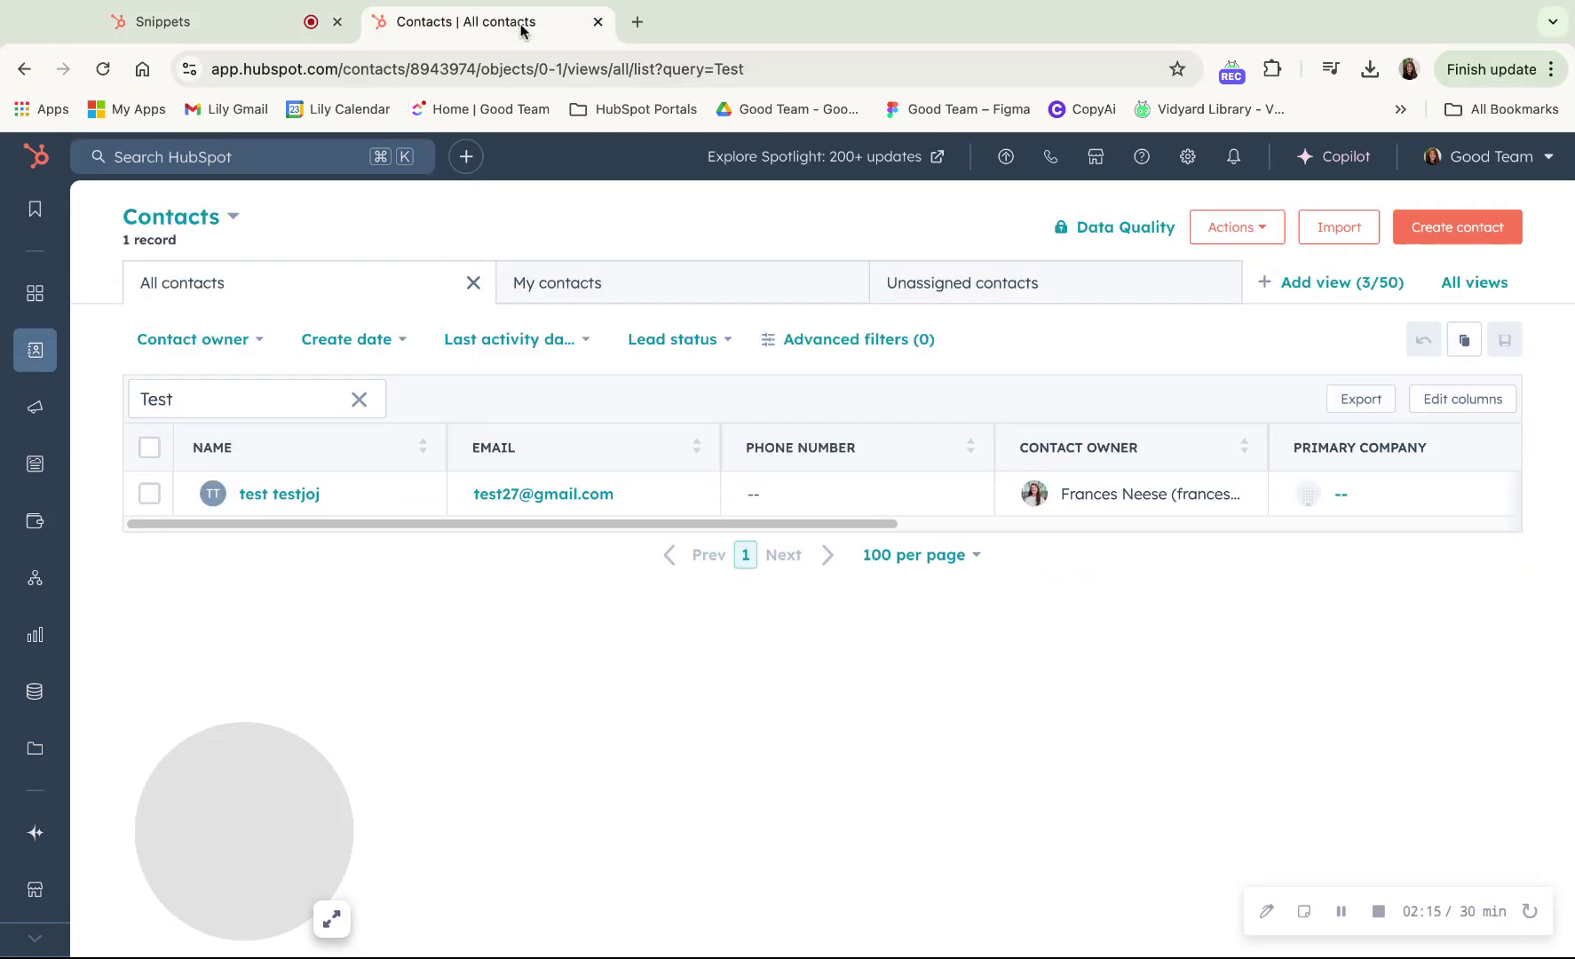
click(253, 496)
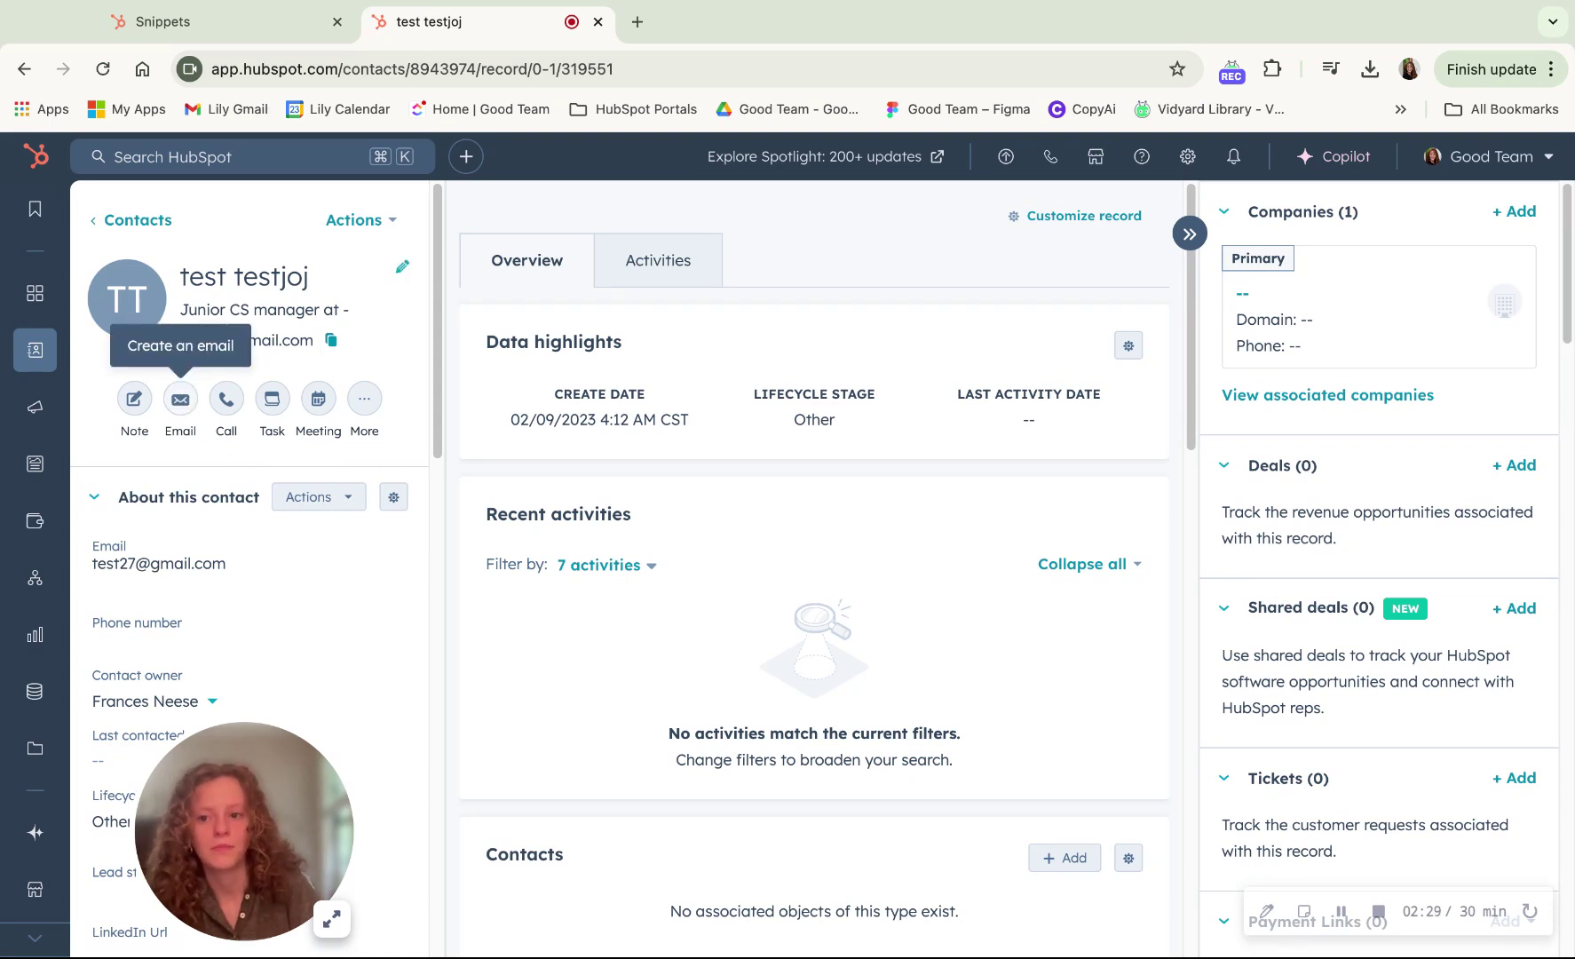
Start a new email from the test contact's record and delete all prefilled body text.
click(180, 399)
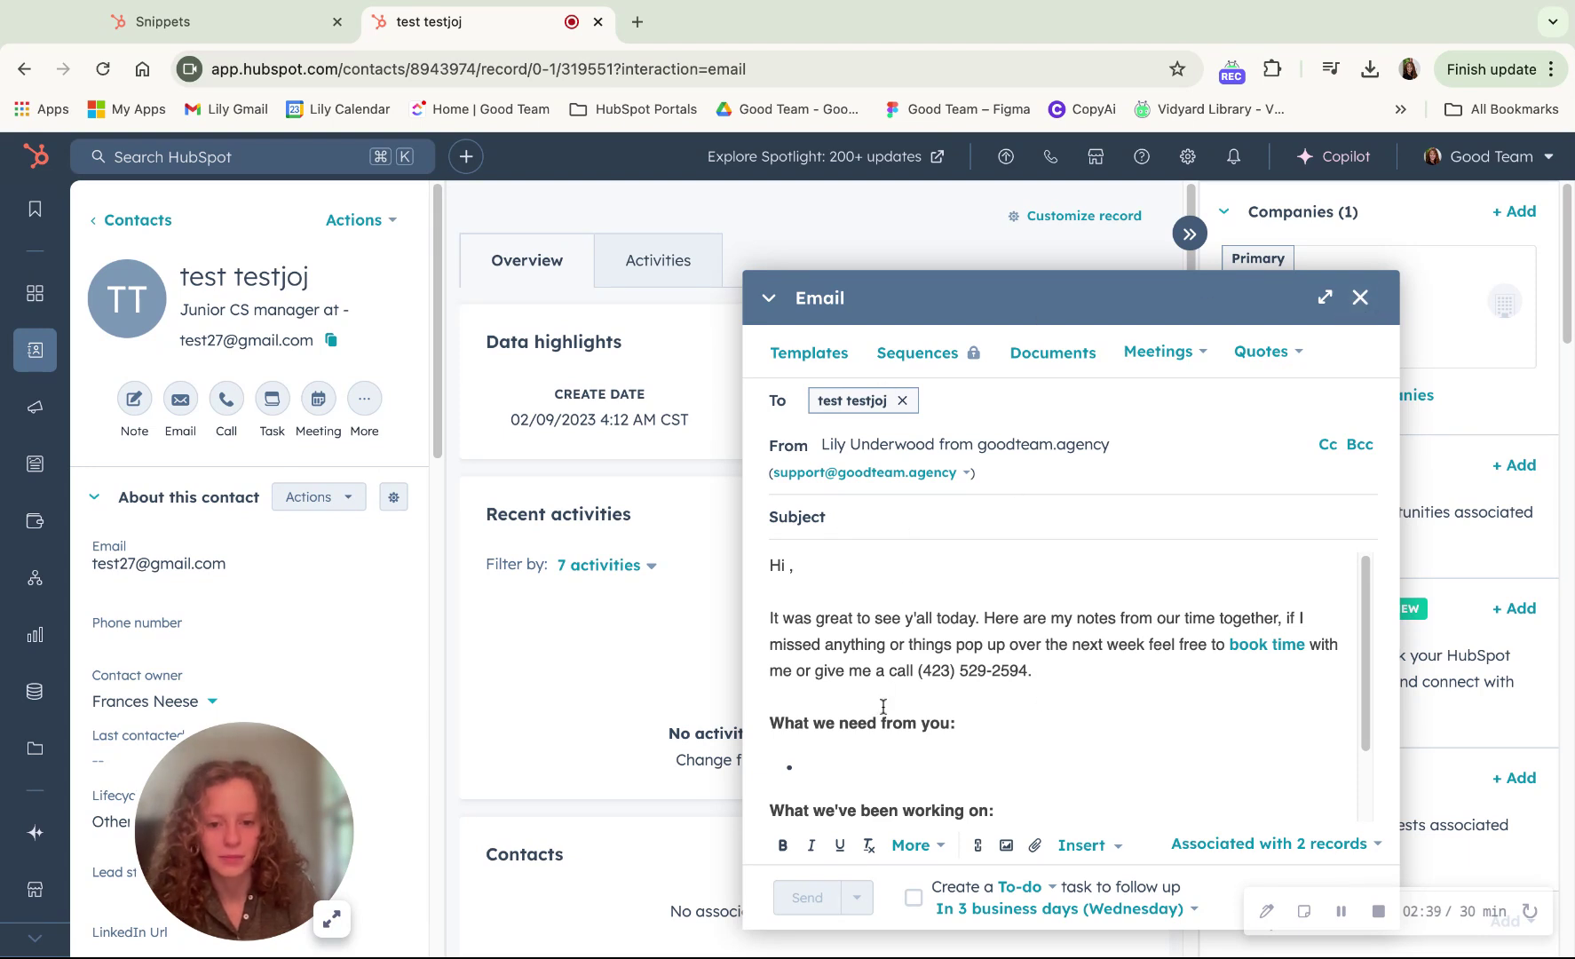
triple_click(774, 564)
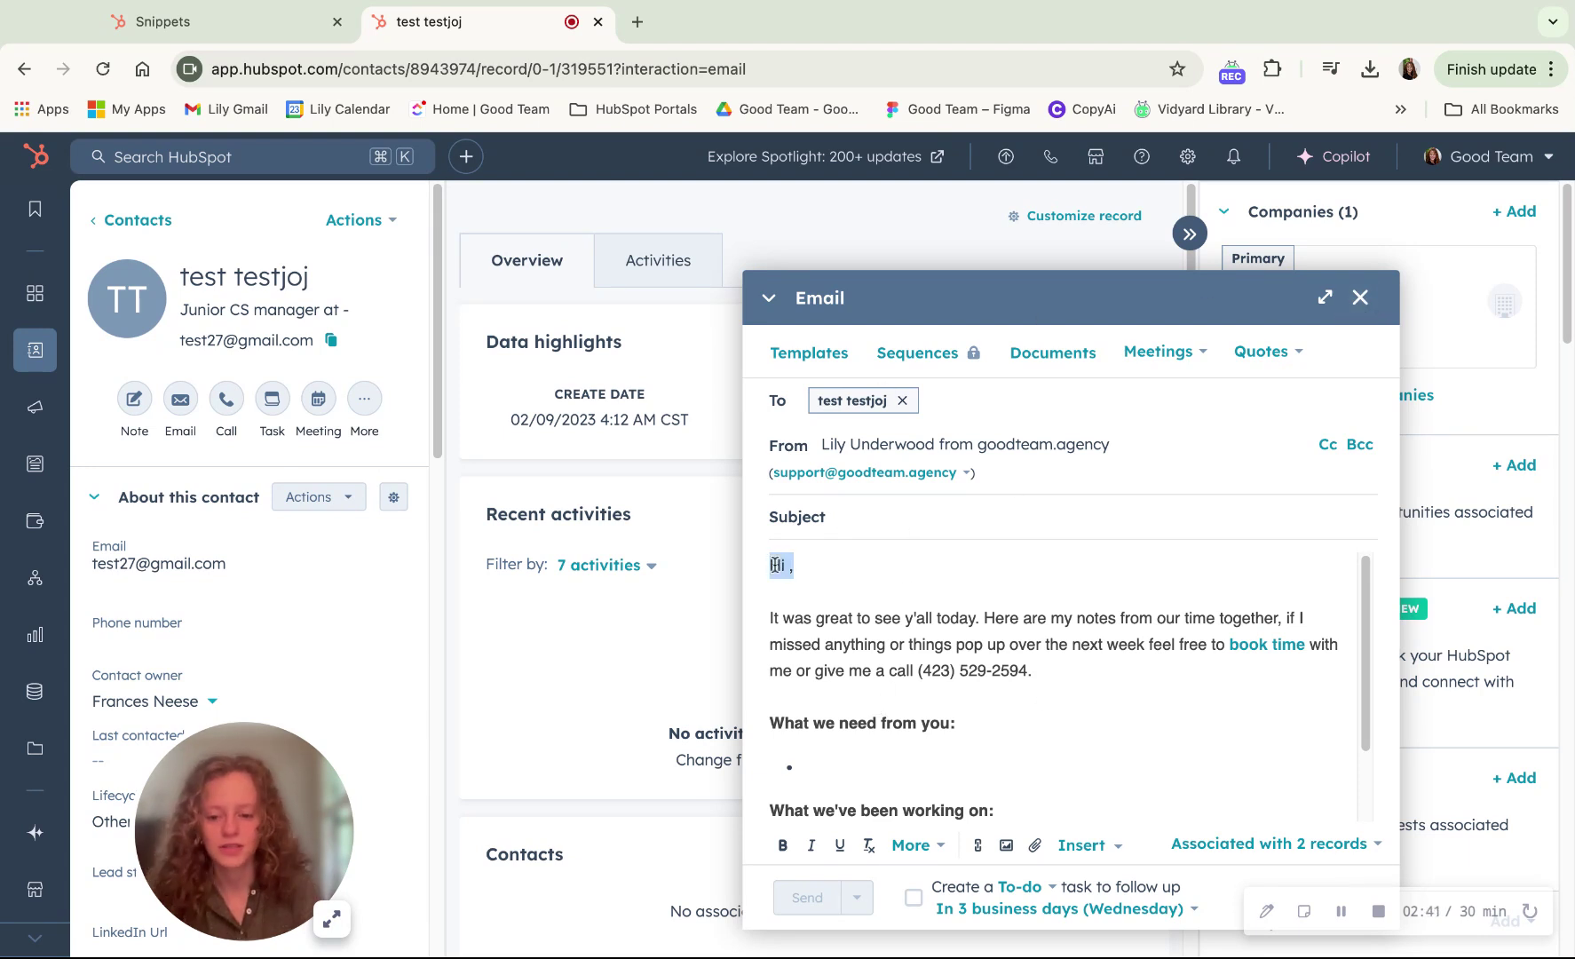
key(super+a)
key(BackSpace)
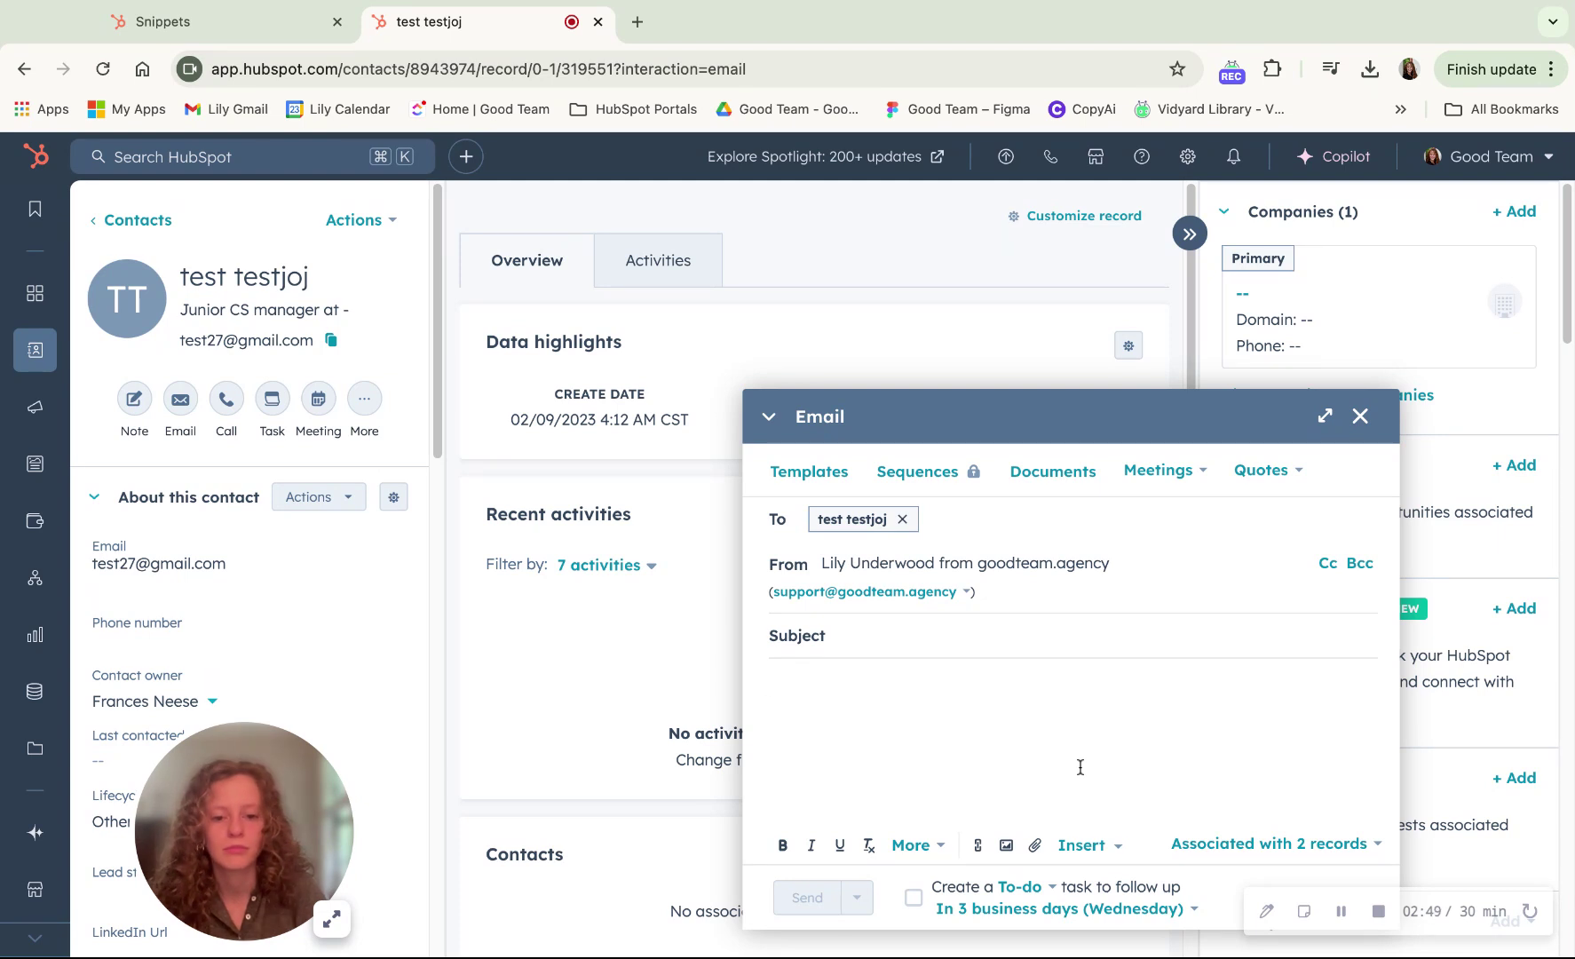
Fill the email body with the 'Client Meeting Recap' snippet from Insert > Snippets.
click(1098, 854)
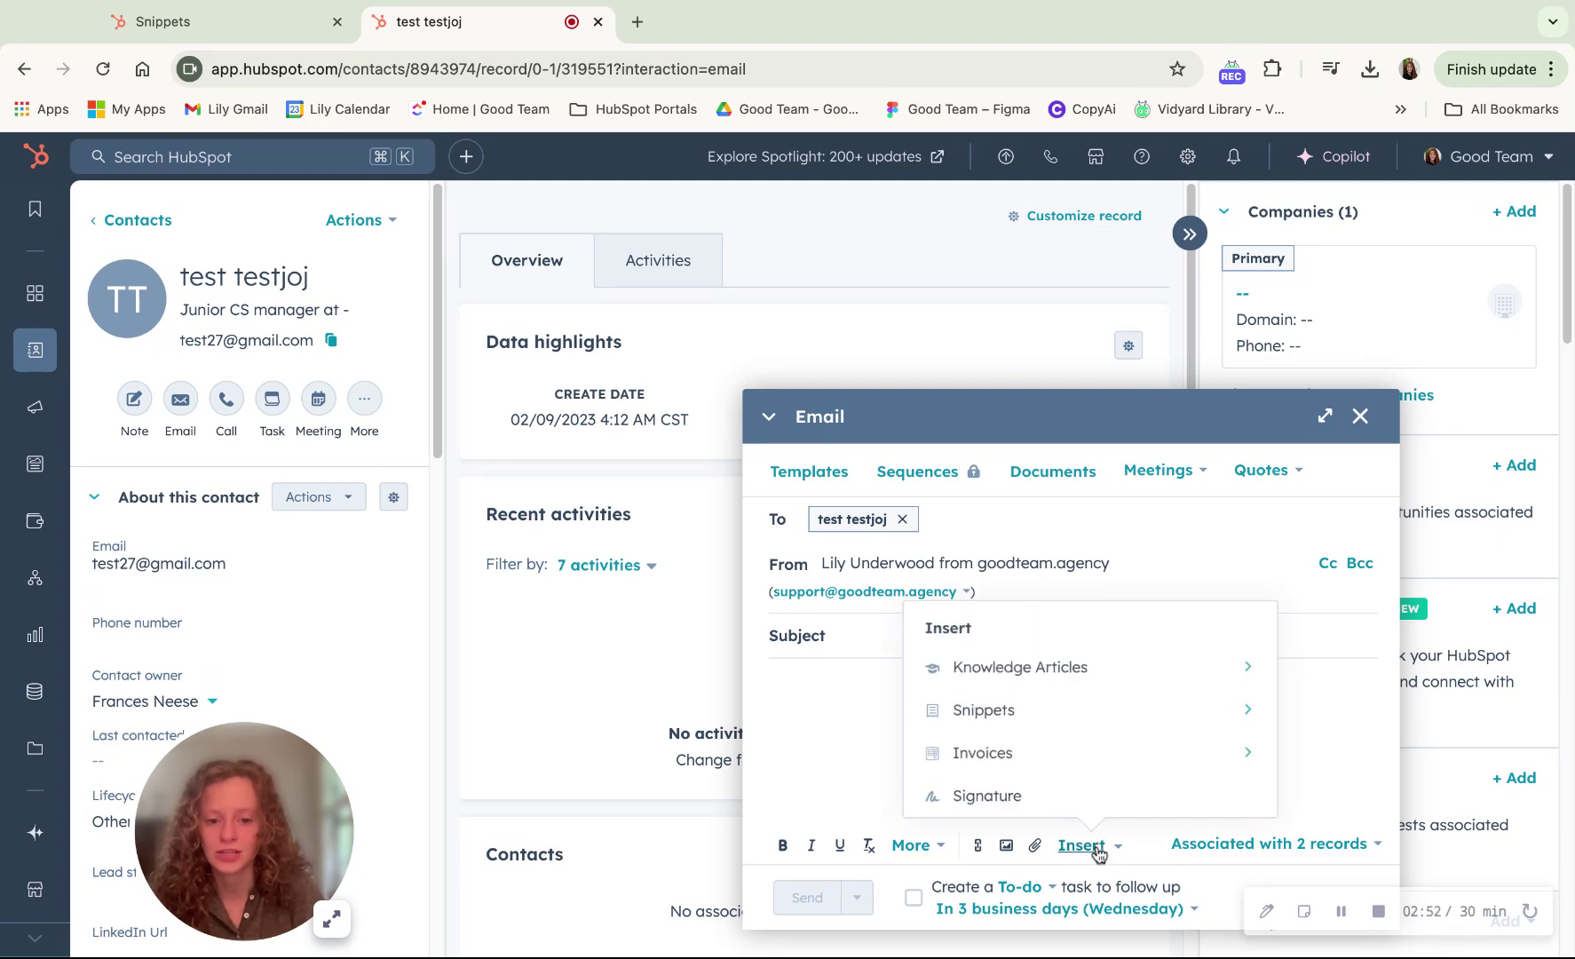
click(978, 715)
scroll(977, 715, down, 1)
scroll(976, 714, up, 1)
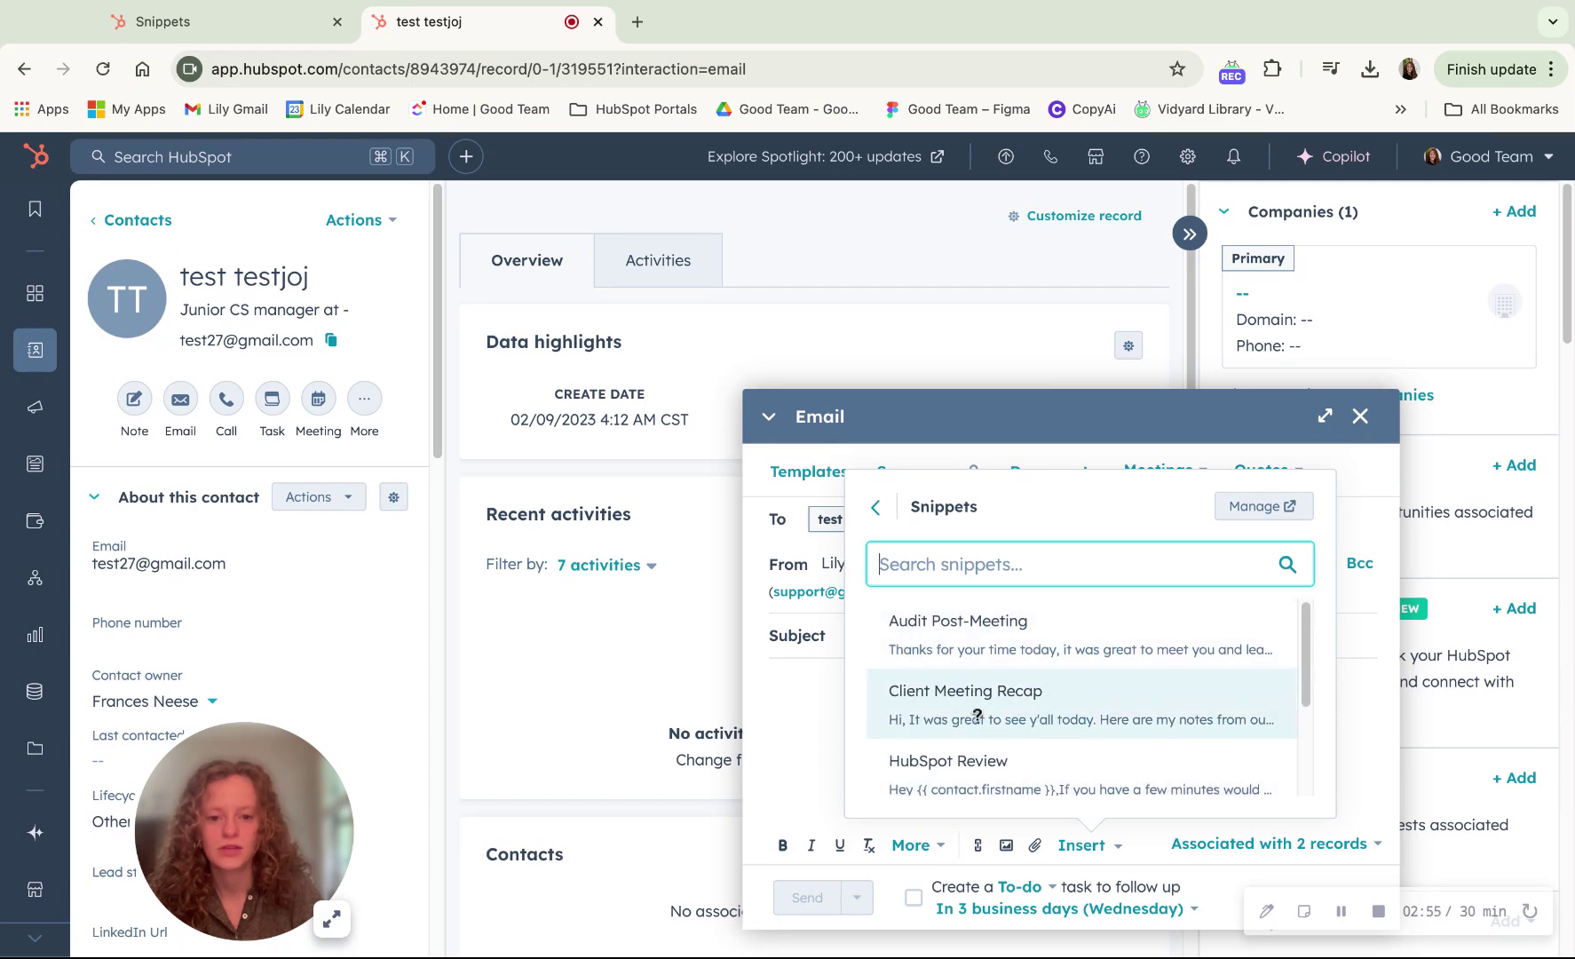
scroll(976, 715, down, 2)
scroll(976, 714, up, 2)
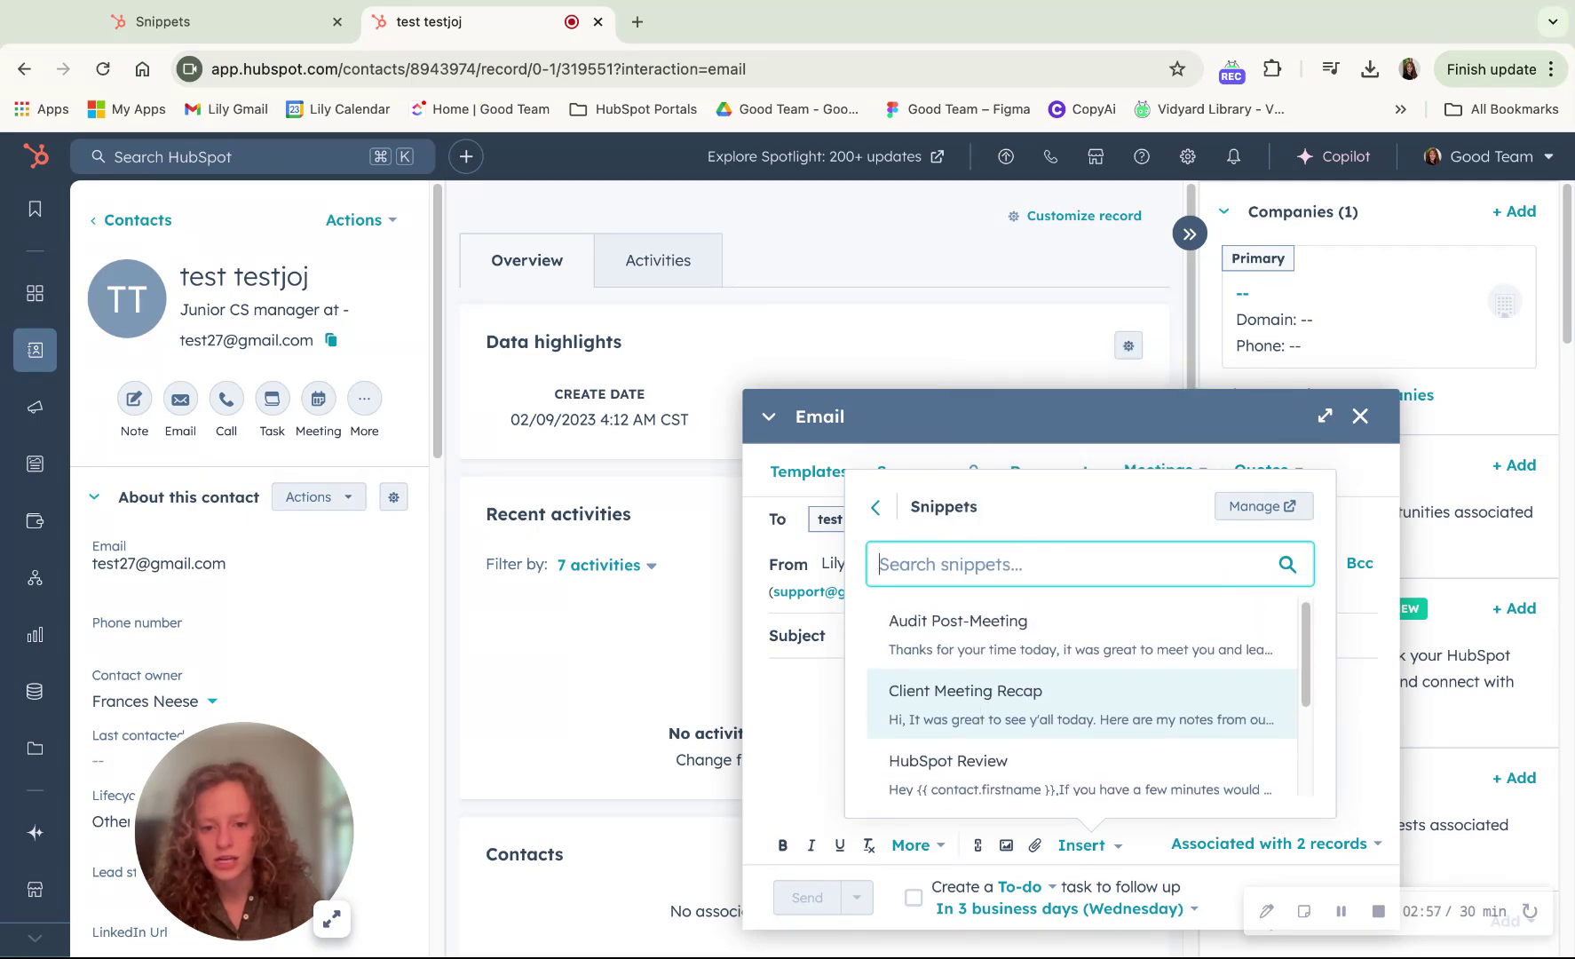
click(956, 707)
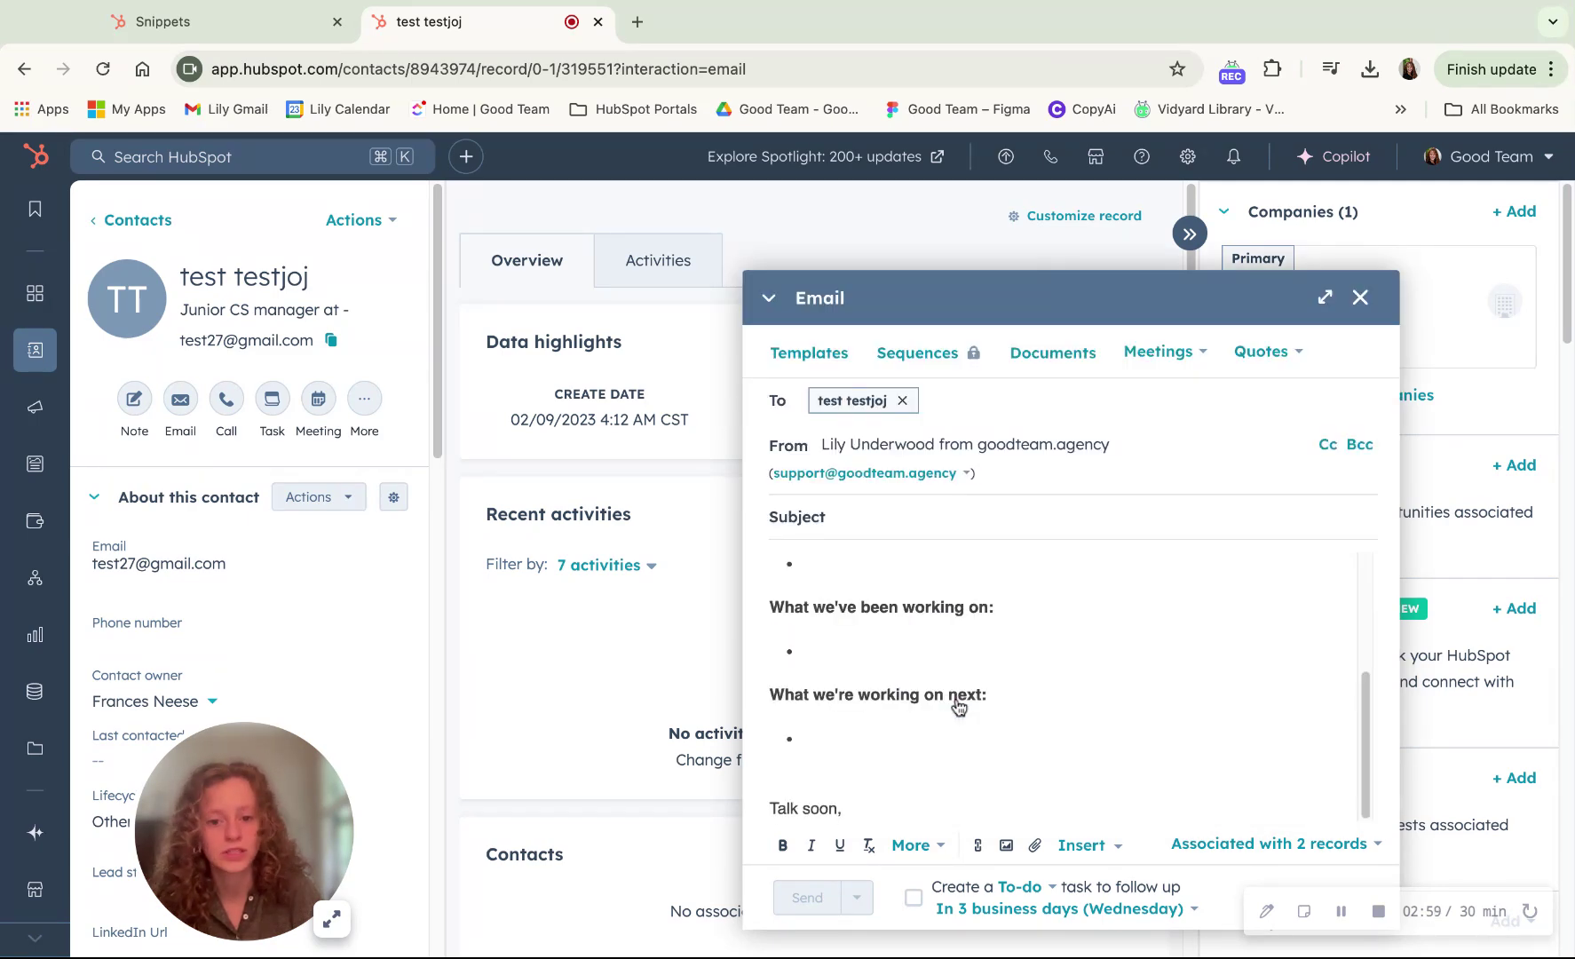
scroll(954, 706, up, 5)
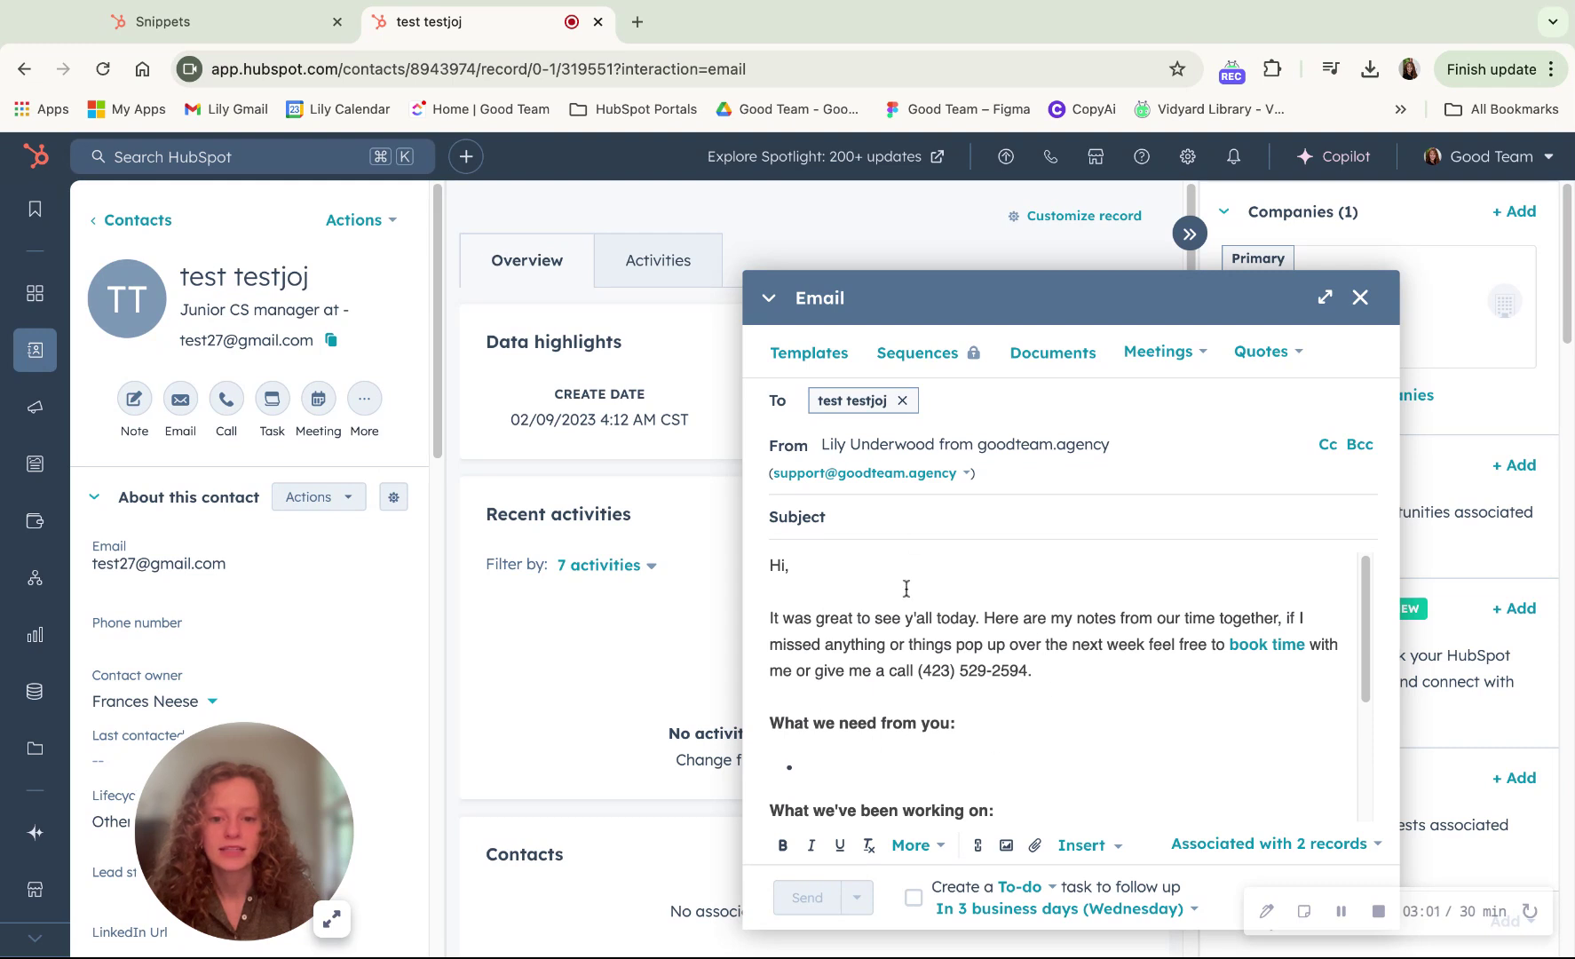
scroll(1001, 726, down, 5)
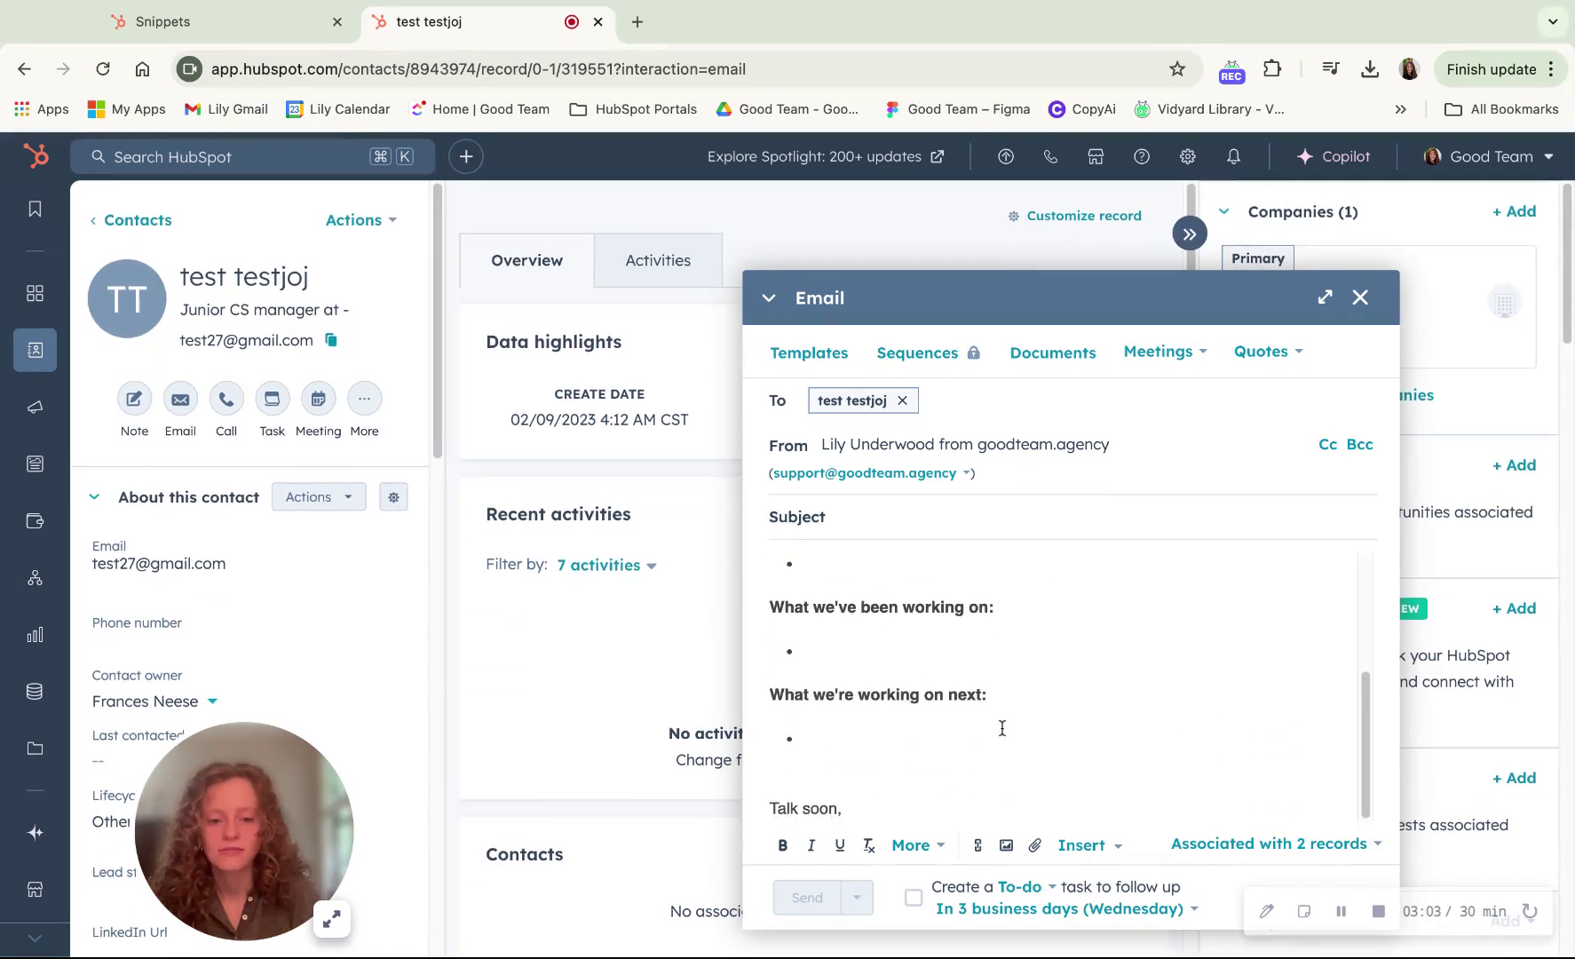
scroll(1002, 726, up, 5)
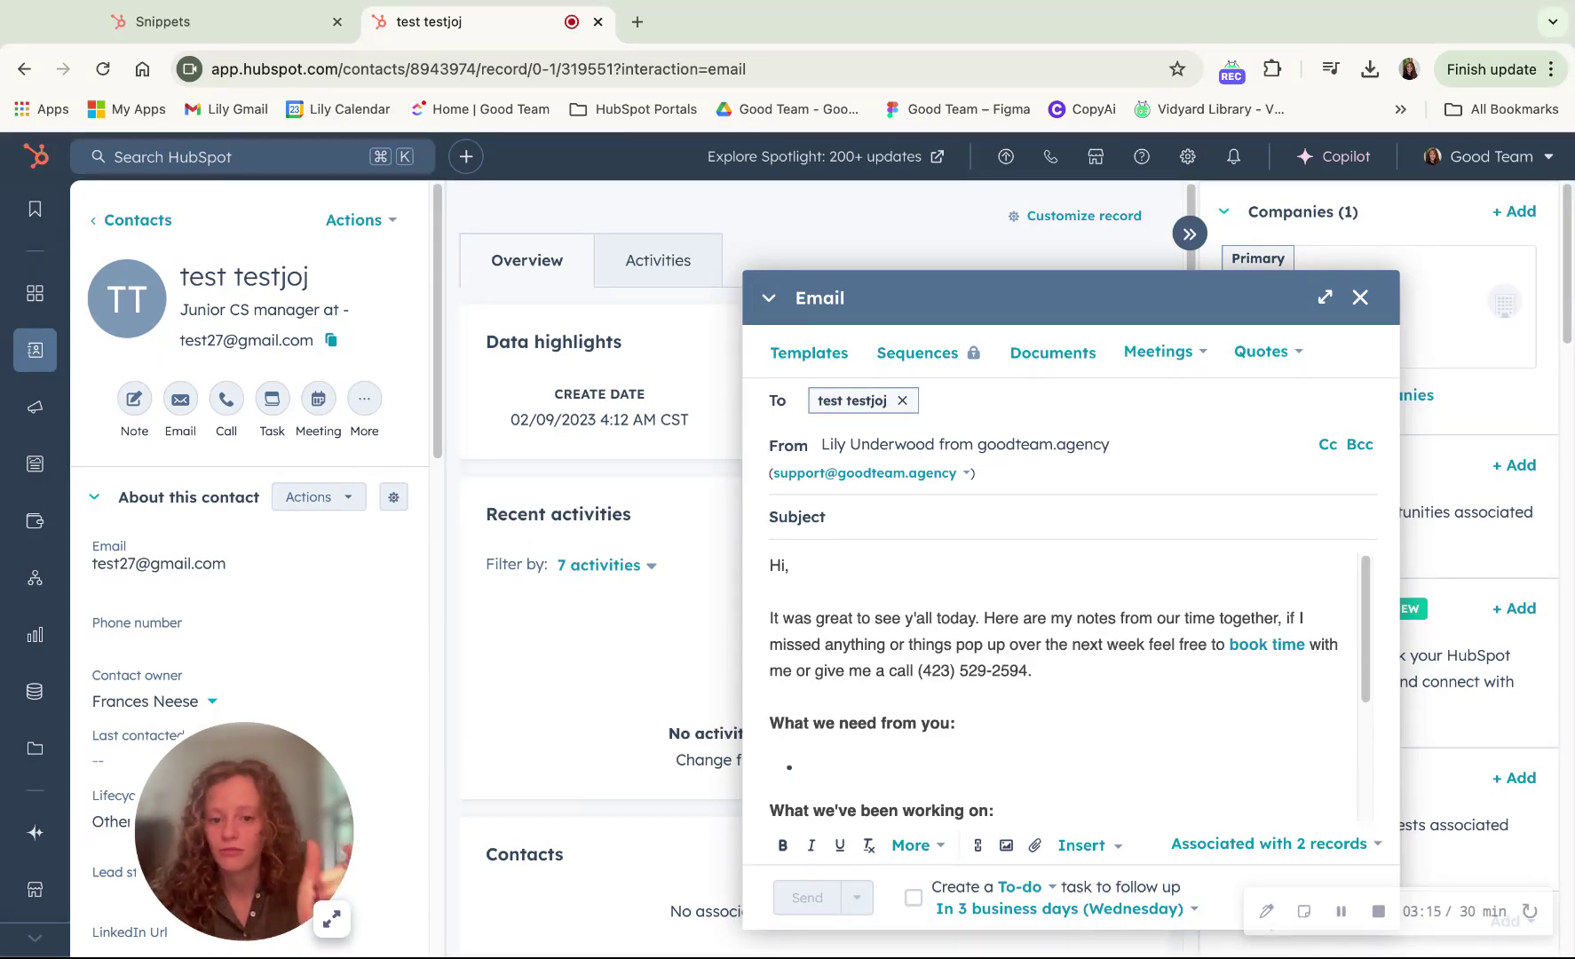
click(787, 568)
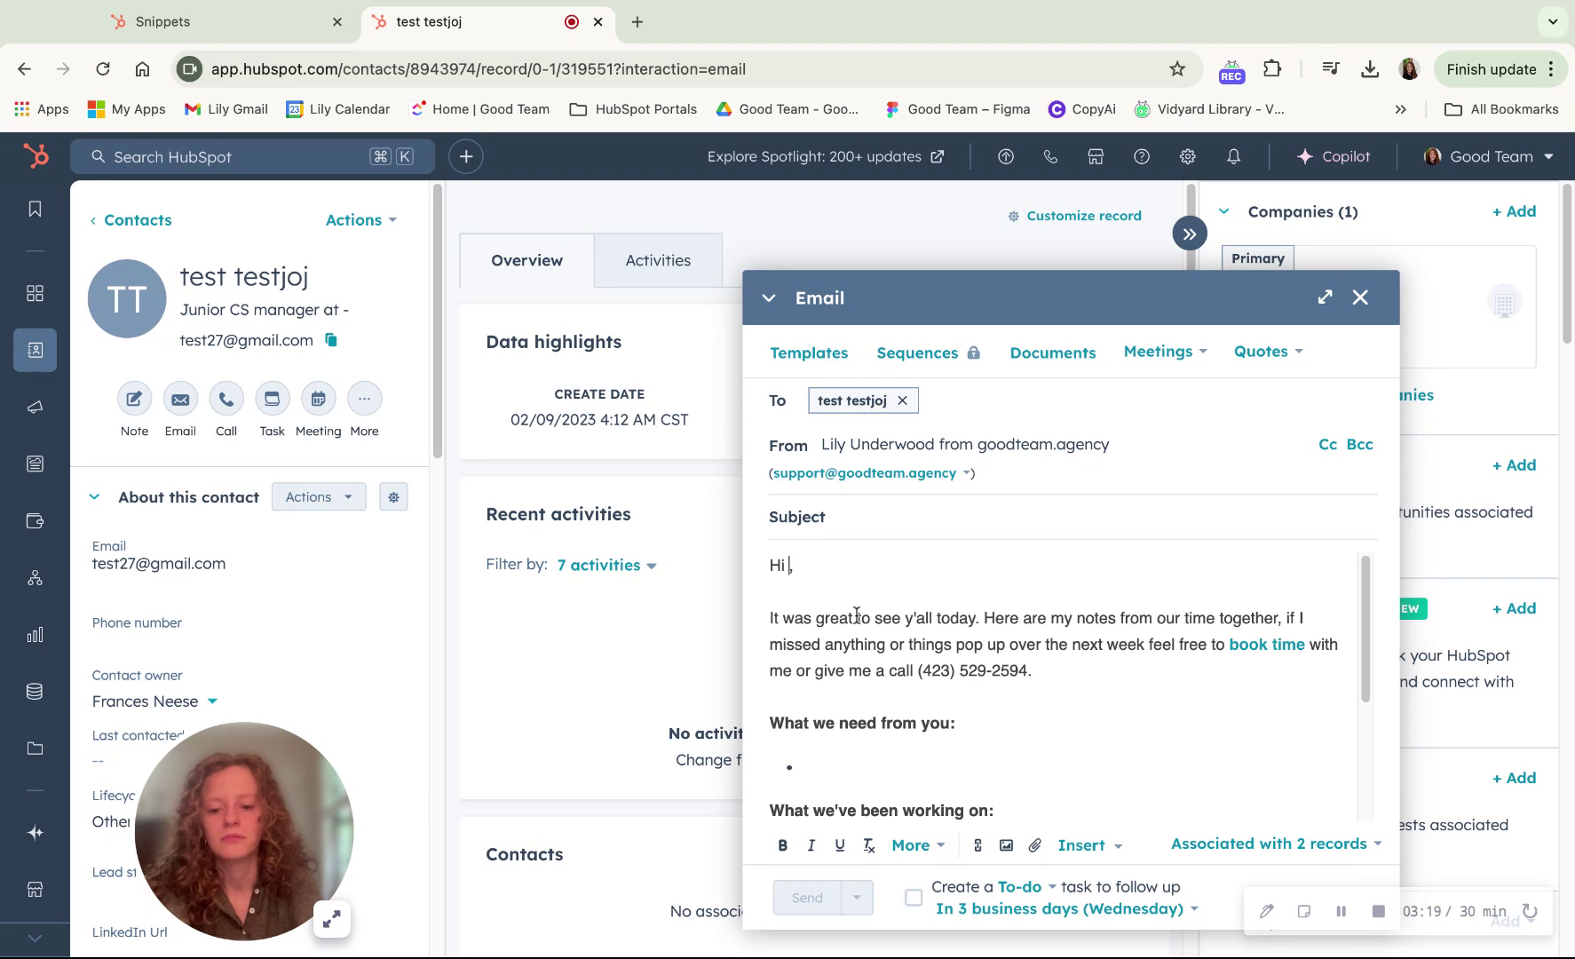
text(Test)
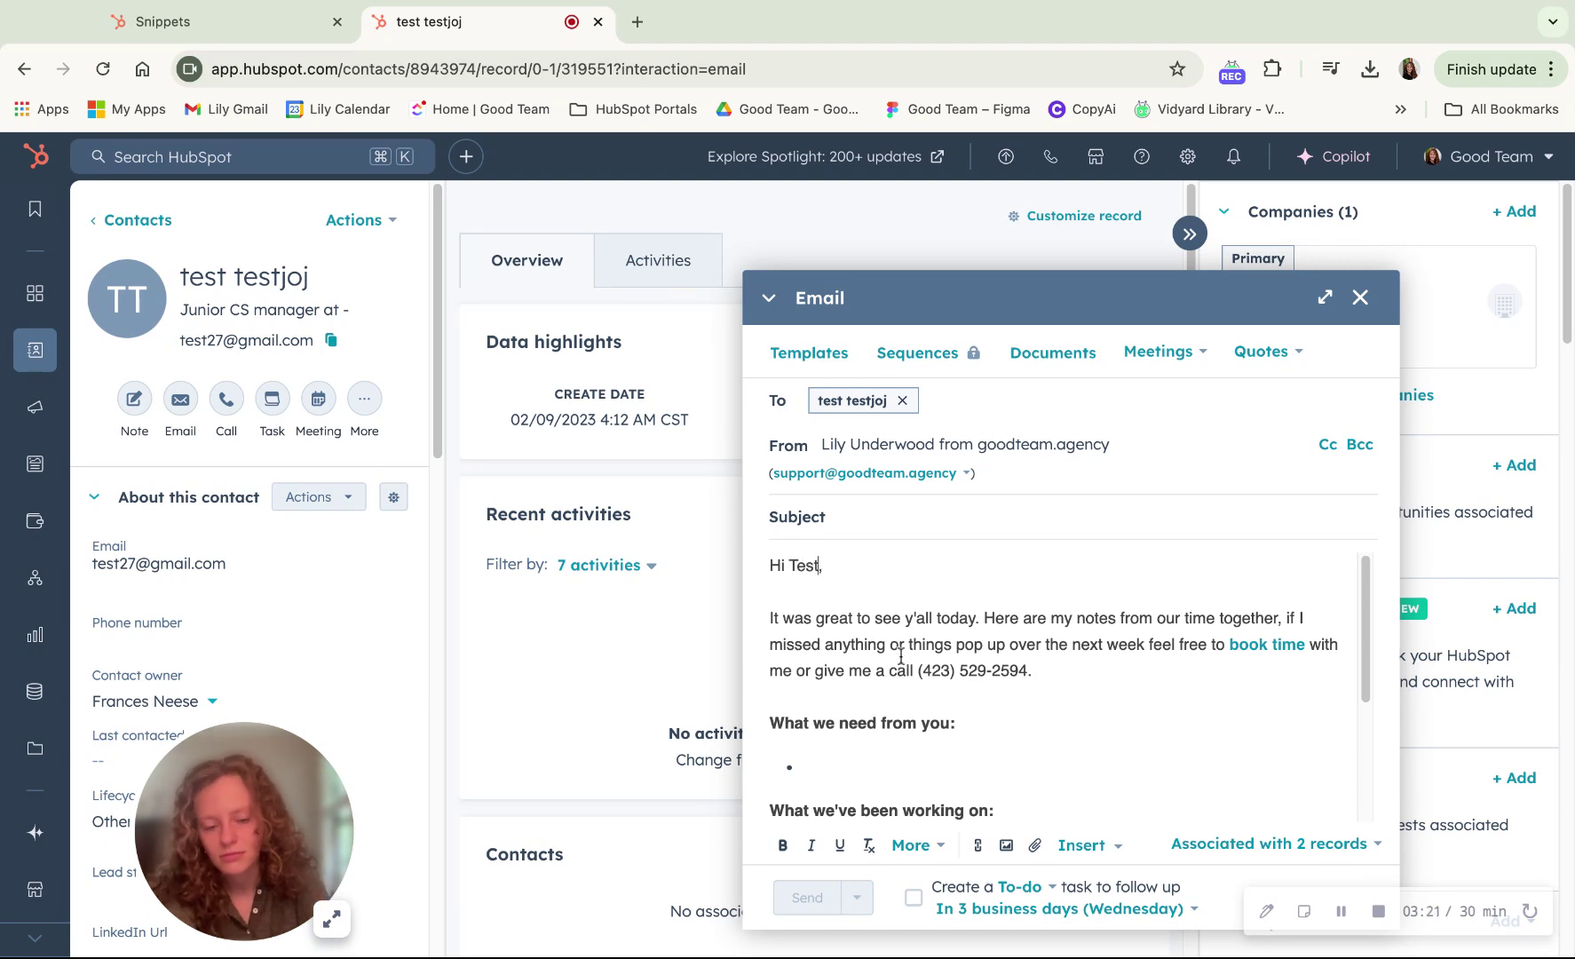
key(BackSpace)
key(BackSpace)
key(BackSpace)
key(BackSpace)
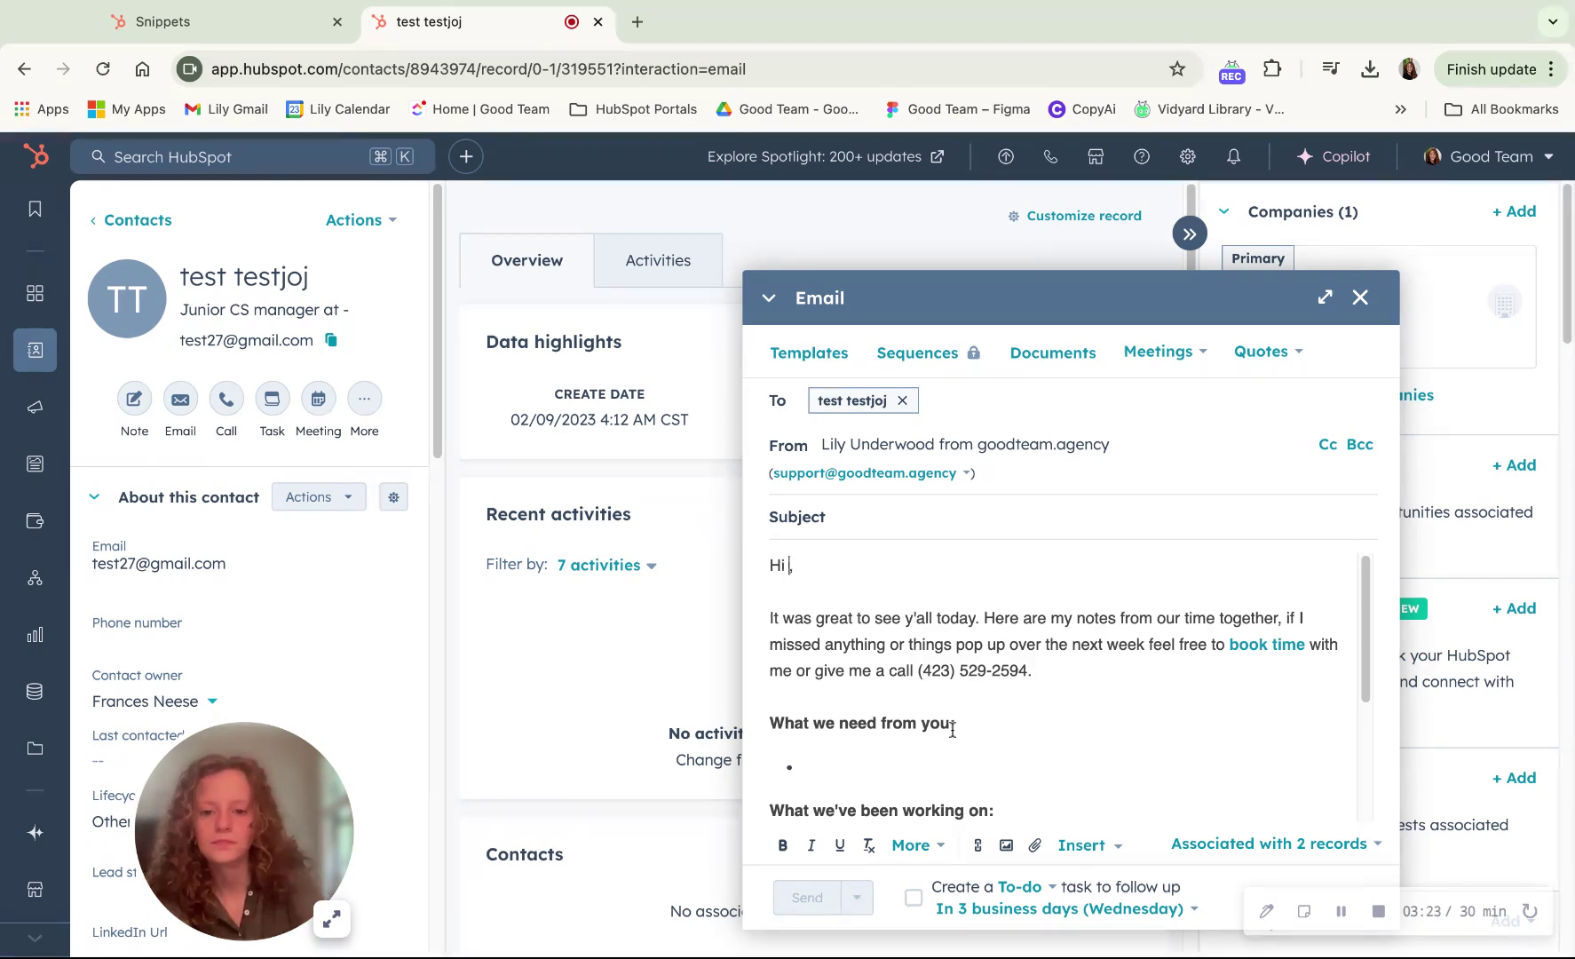
key(BackSpace)
click(1034, 730)
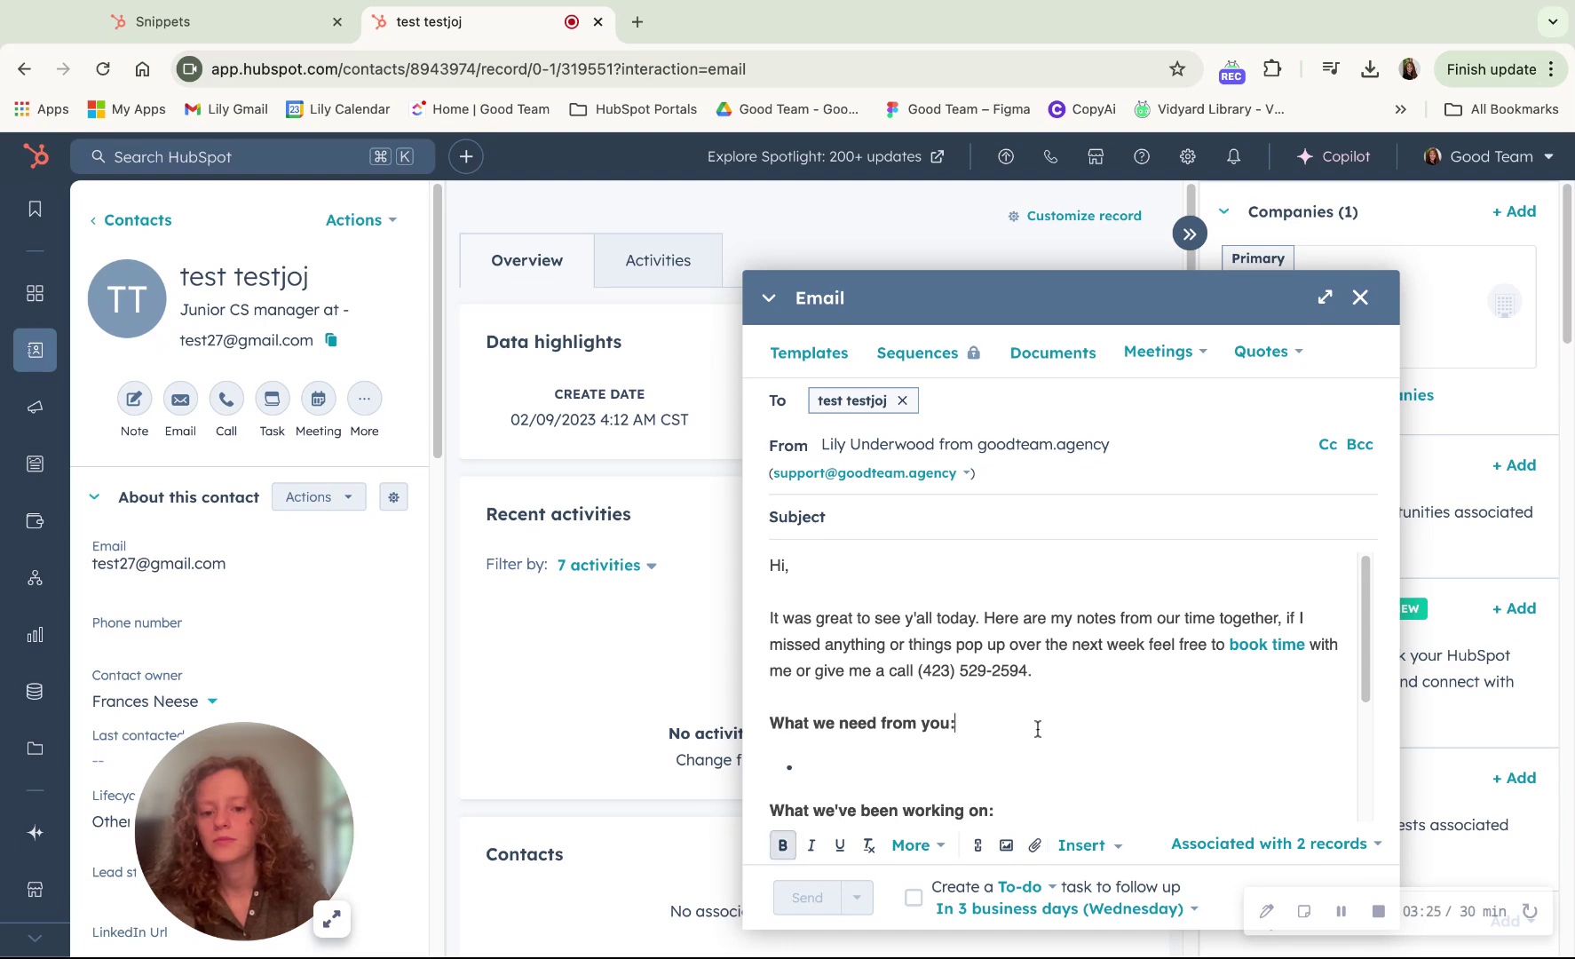
scroll(1037, 728, down, 2)
scroll(1037, 727, down, 1)
scroll(1018, 804, up, 1)
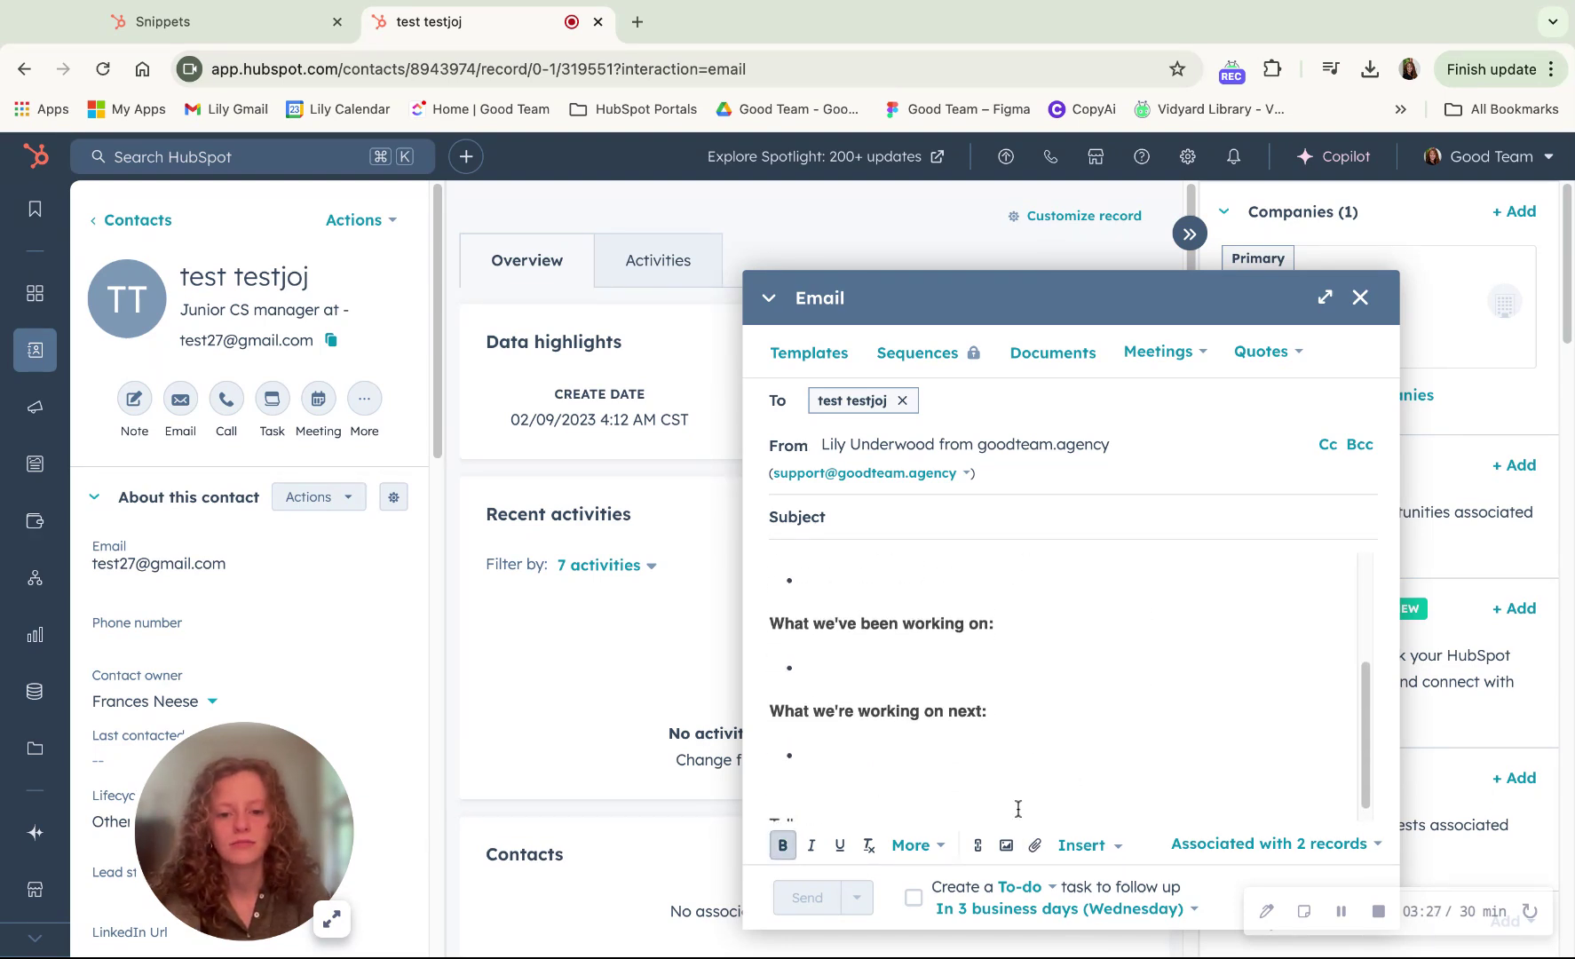
scroll(999, 722, up, 4)
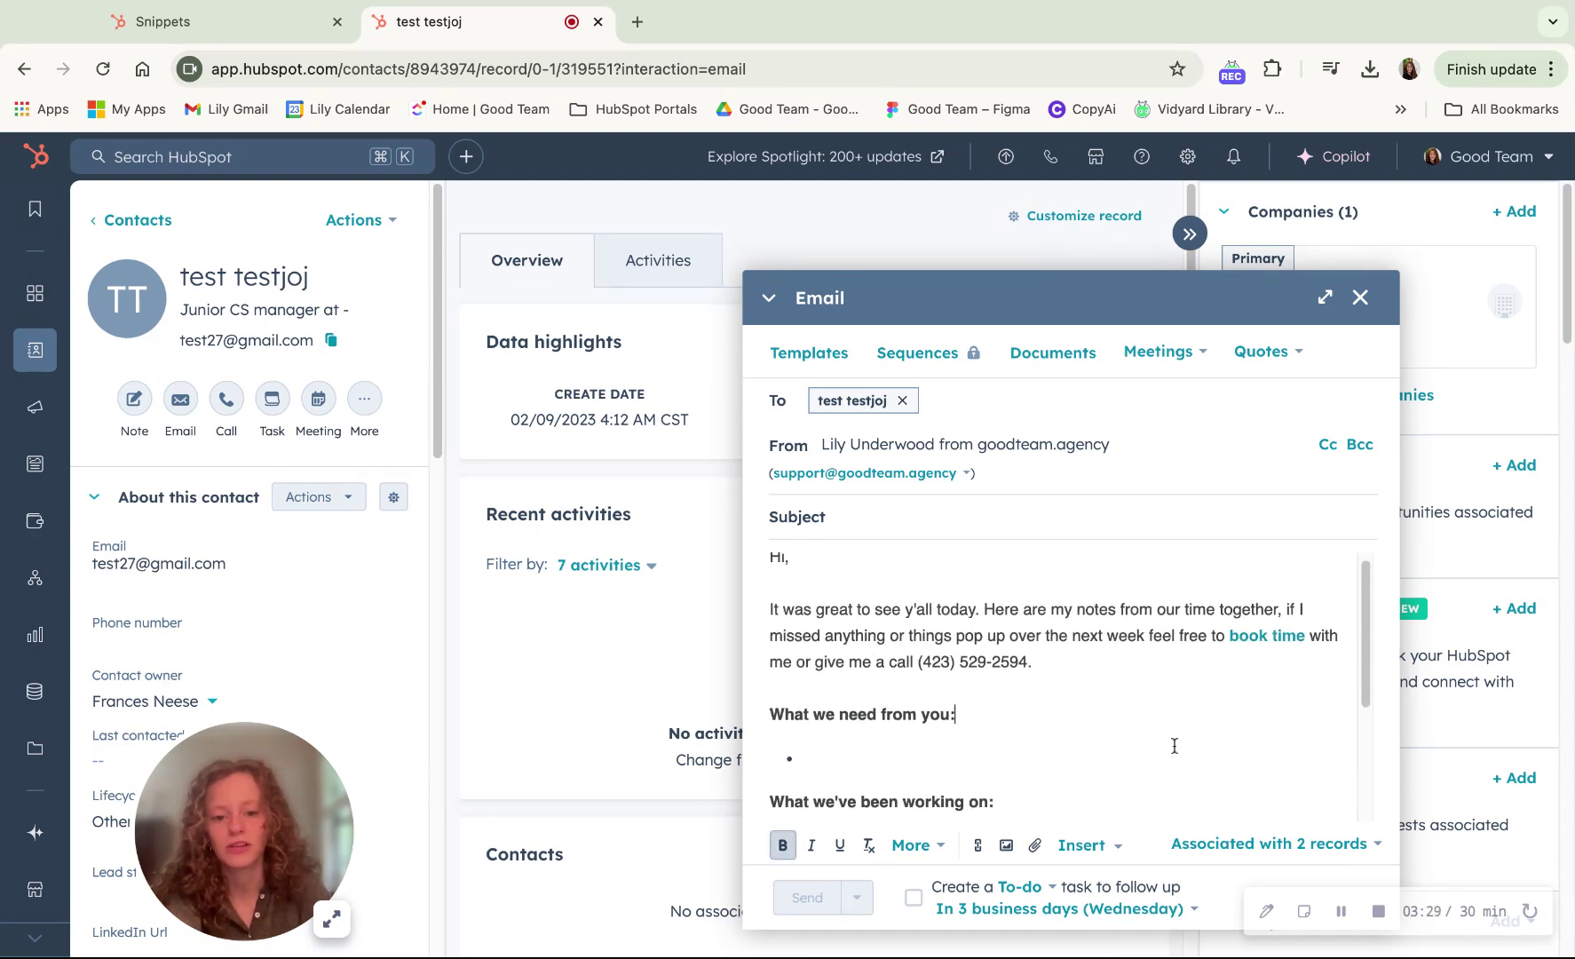
scroll(1173, 746, down, 2)
scroll(1154, 782, down, 2)
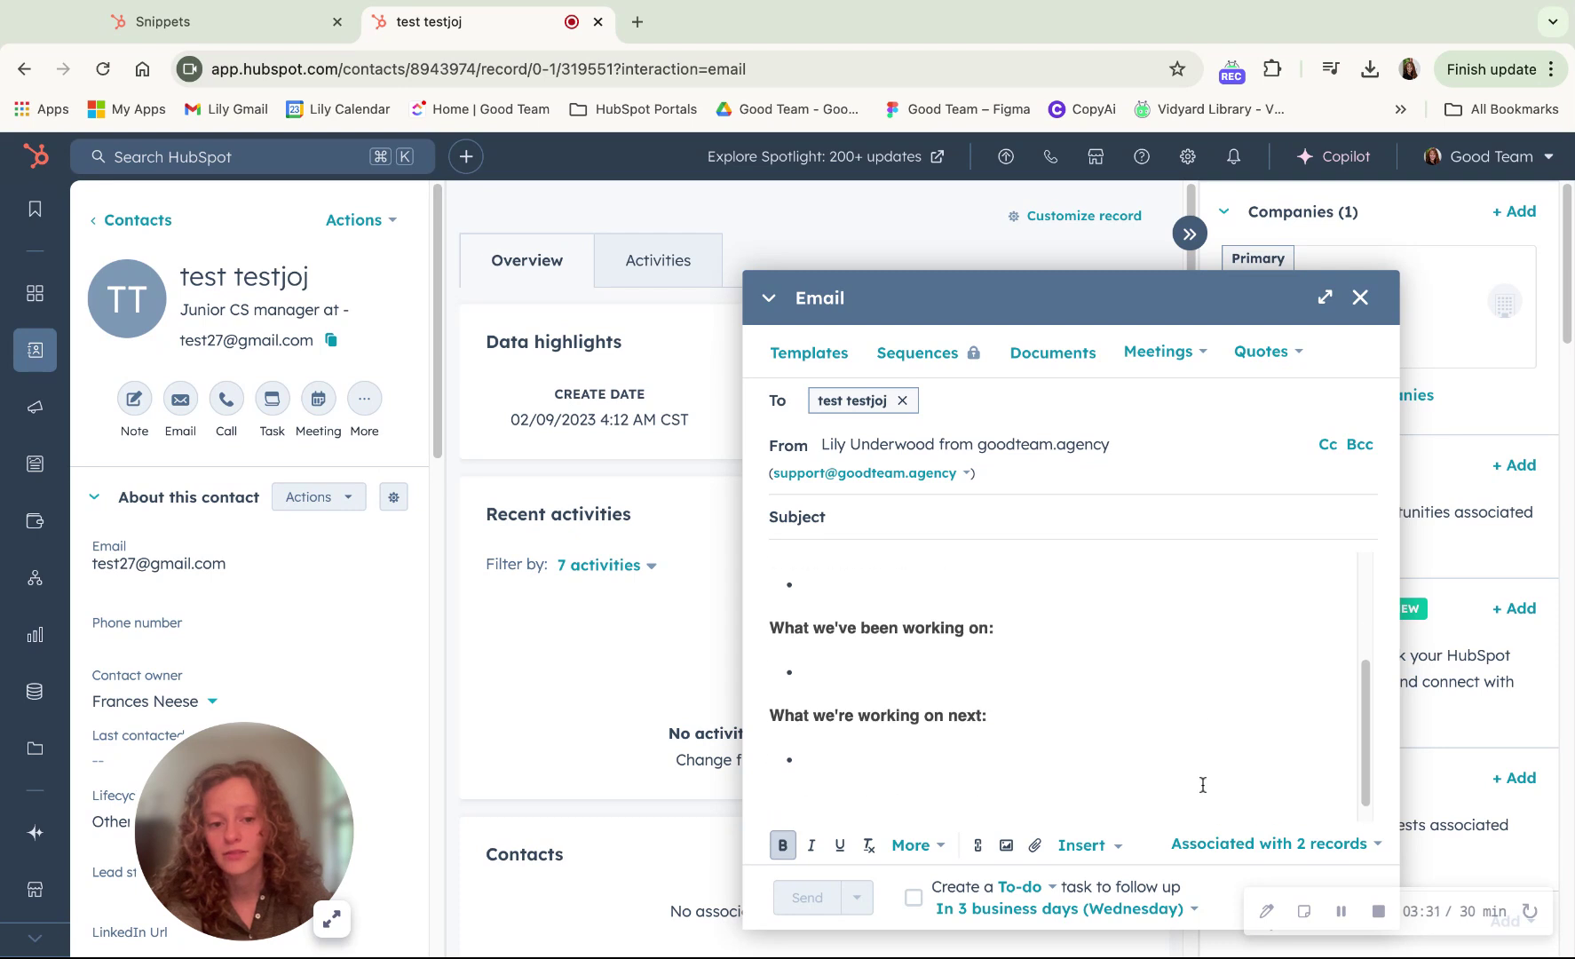